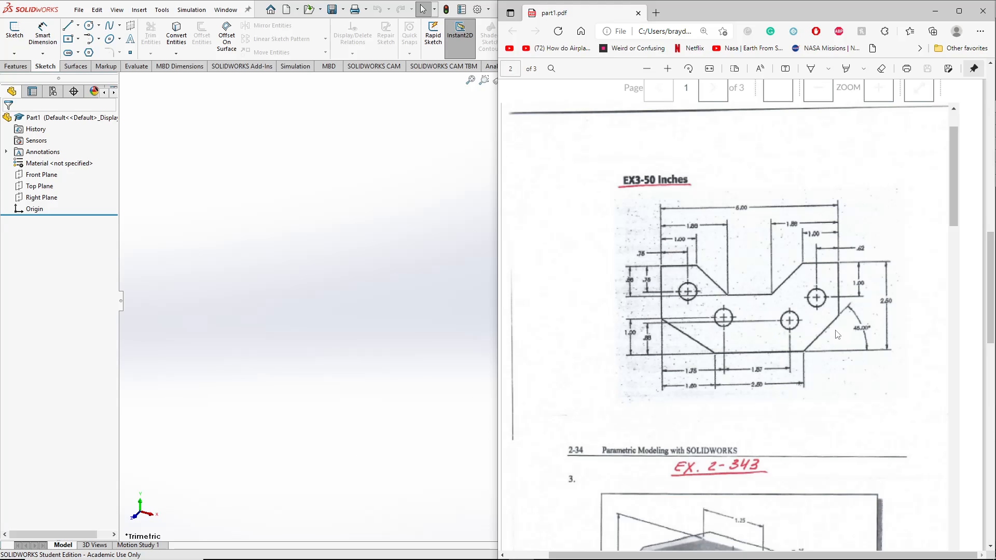
# Step: Sketch a center rectangle about 147 mm wide on the Front Plane, centred on the origin
pyautogui.click(352, 312)
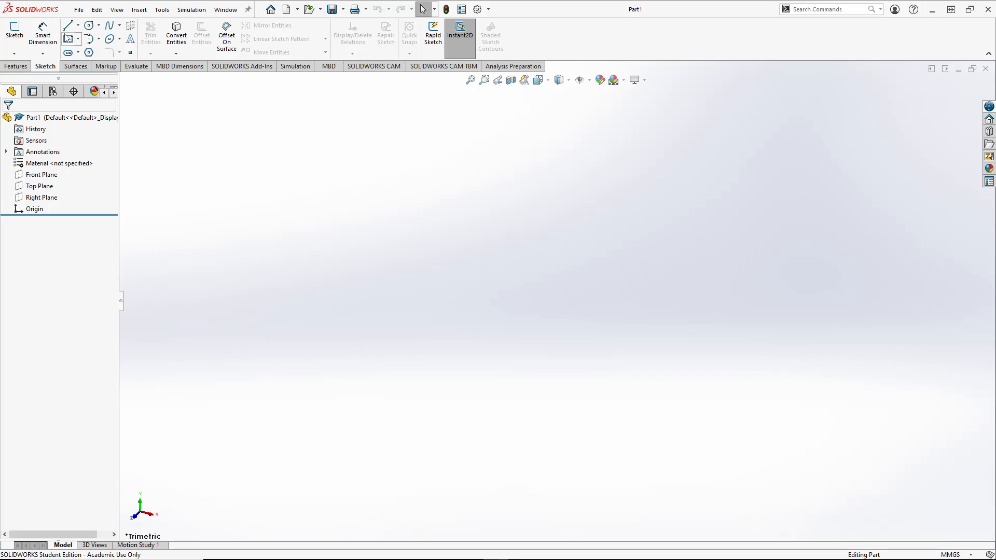
pyautogui.click(78, 39)
pyautogui.click(92, 62)
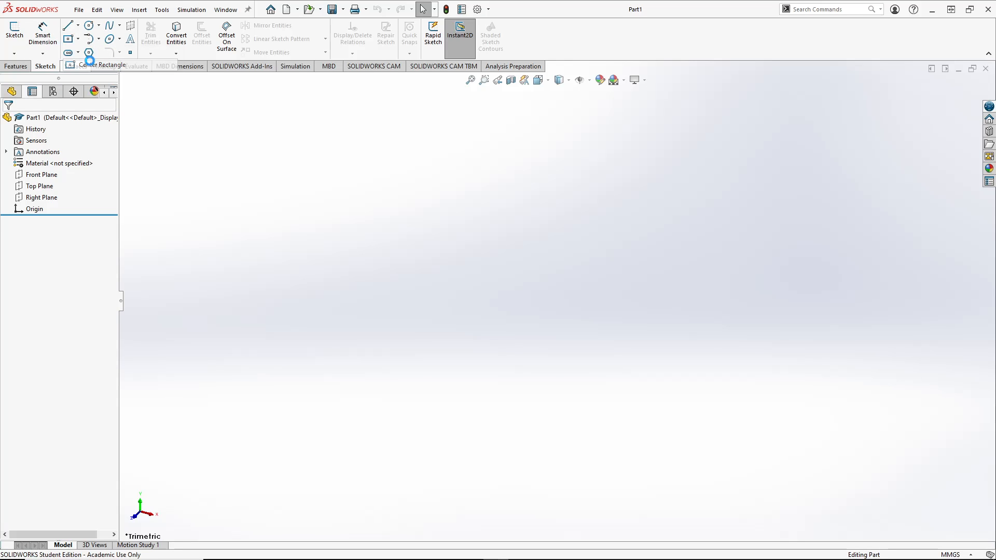
pyautogui.click(721, 243)
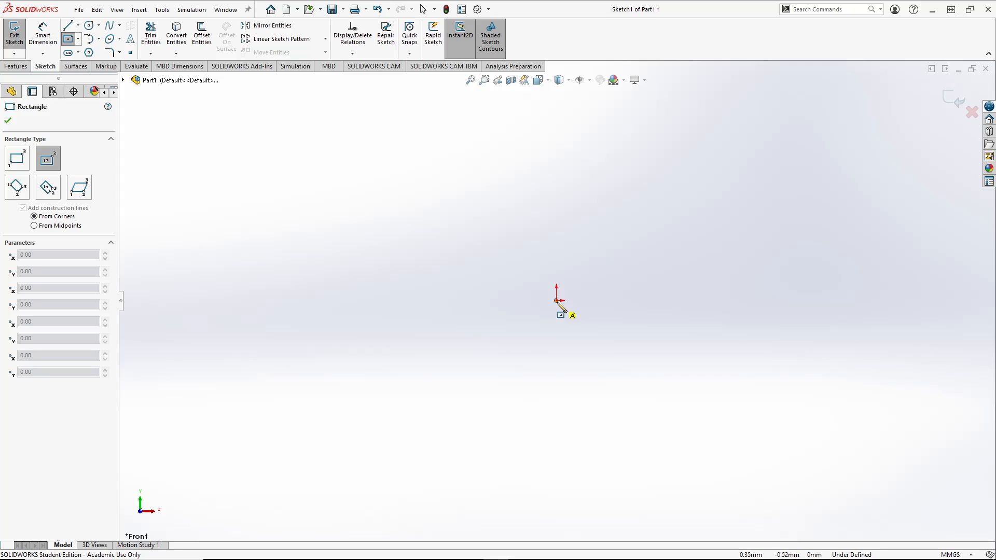
pyautogui.click(556, 300)
pyautogui.click(774, 359)
# Step: Dimension the length of the rectangle's top edge and place the dimension above it
pyautogui.click(43, 35)
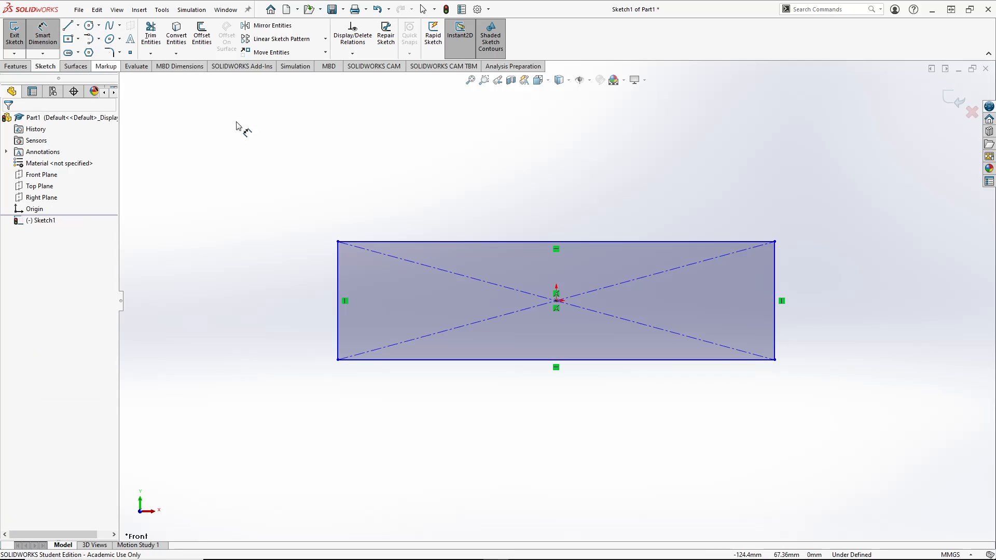
pyautogui.click(449, 243)
pyautogui.click(474, 183)
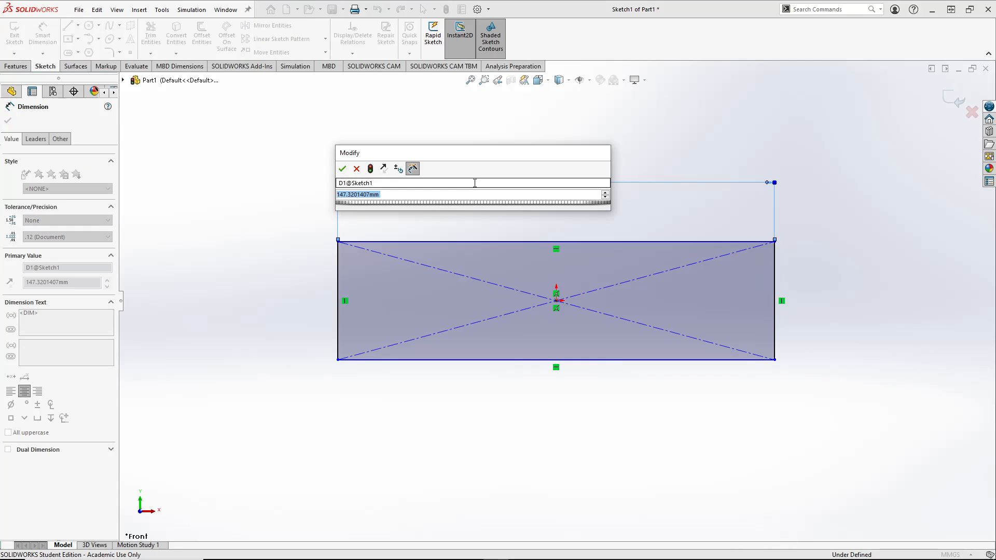
pyautogui.press('Return')
# Step: Change the document units to IPS (inch, pound, second) and reopen the rectangle sketch for editing
pyautogui.click(956, 554)
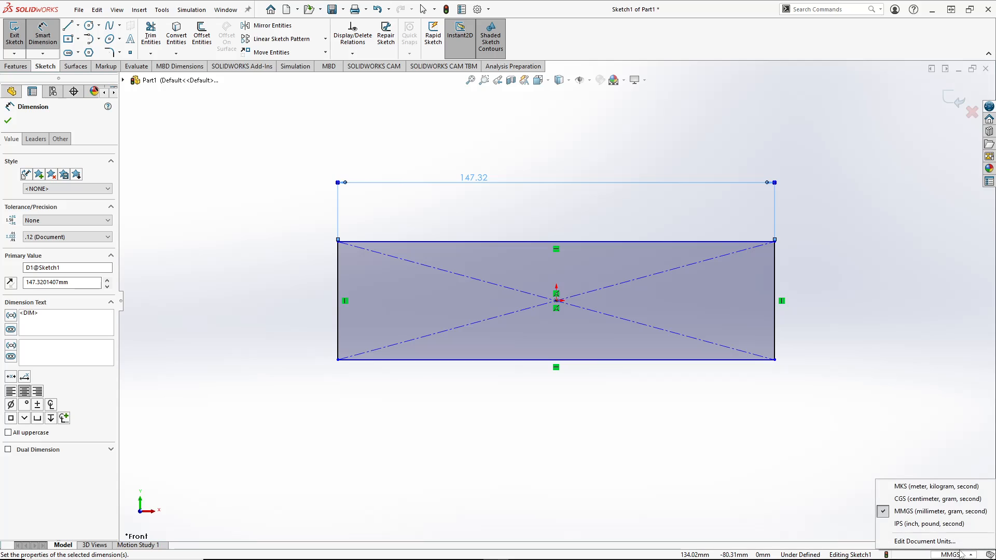
pyautogui.click(924, 523)
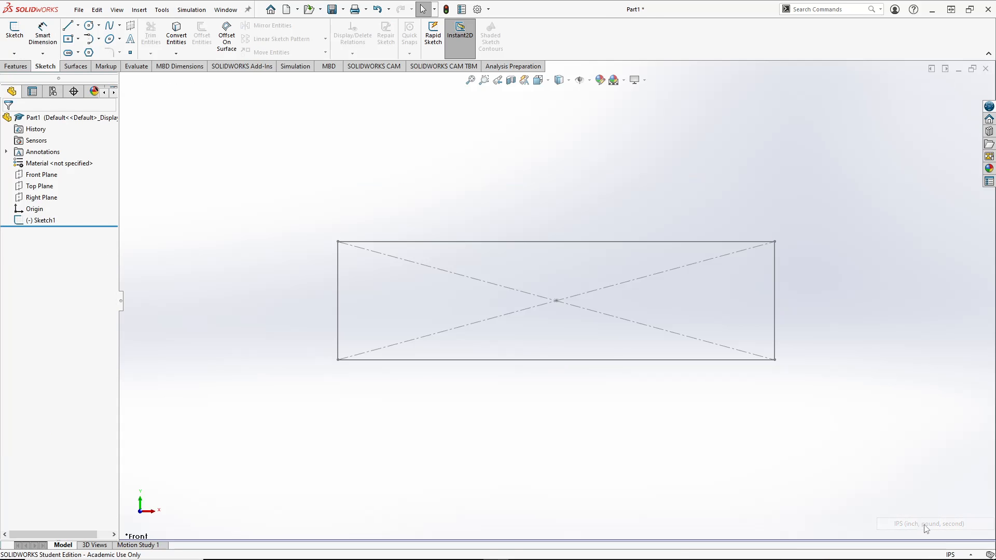
pyautogui.doubleClick(569, 243)
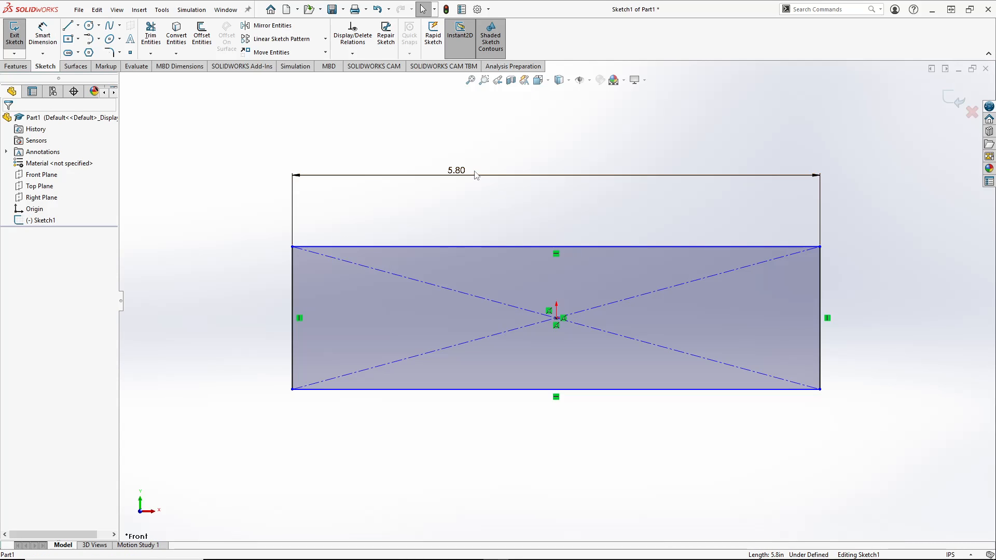
# Step: Set the rectangle's width dimension to 5 in
pyautogui.doubleClick(462, 174)
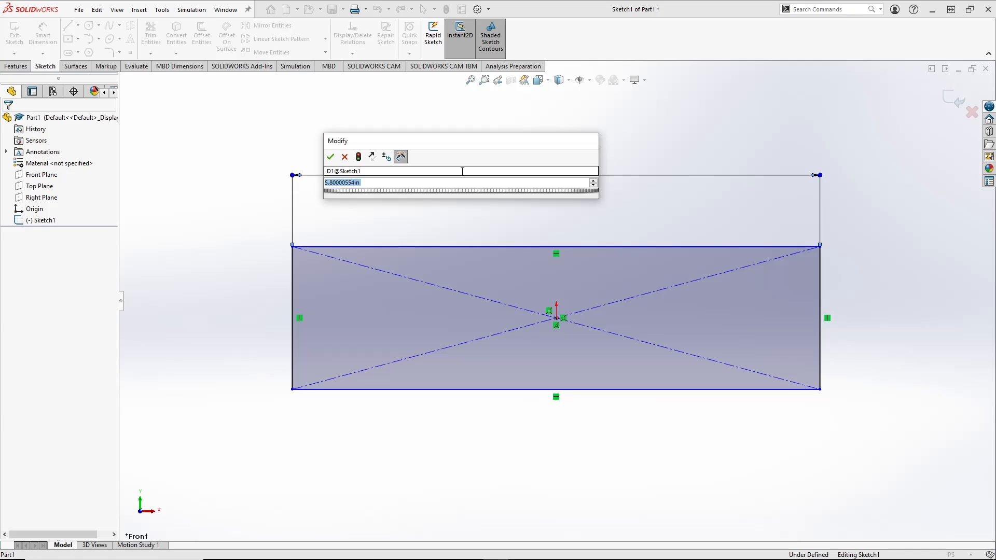
pyautogui.write('5')
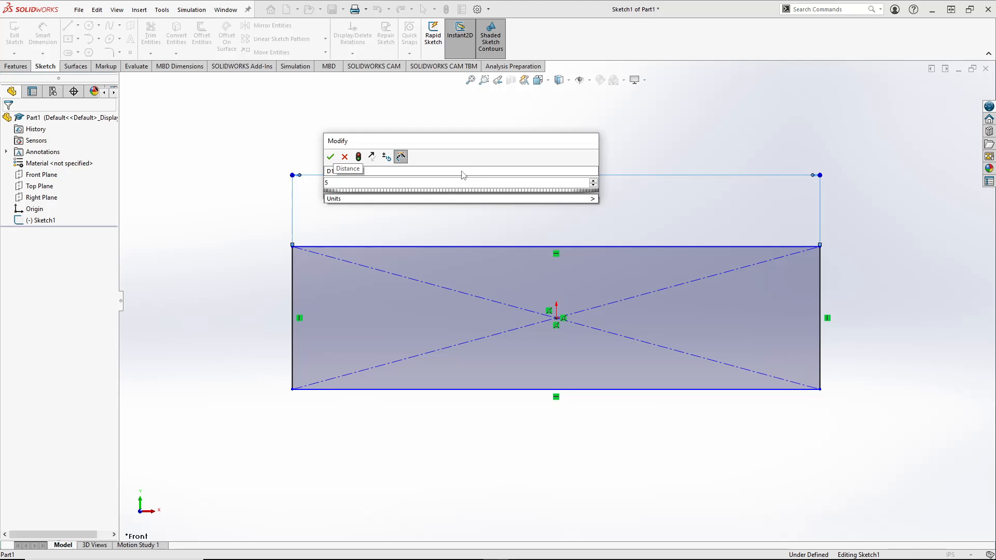
pyautogui.press('Return')
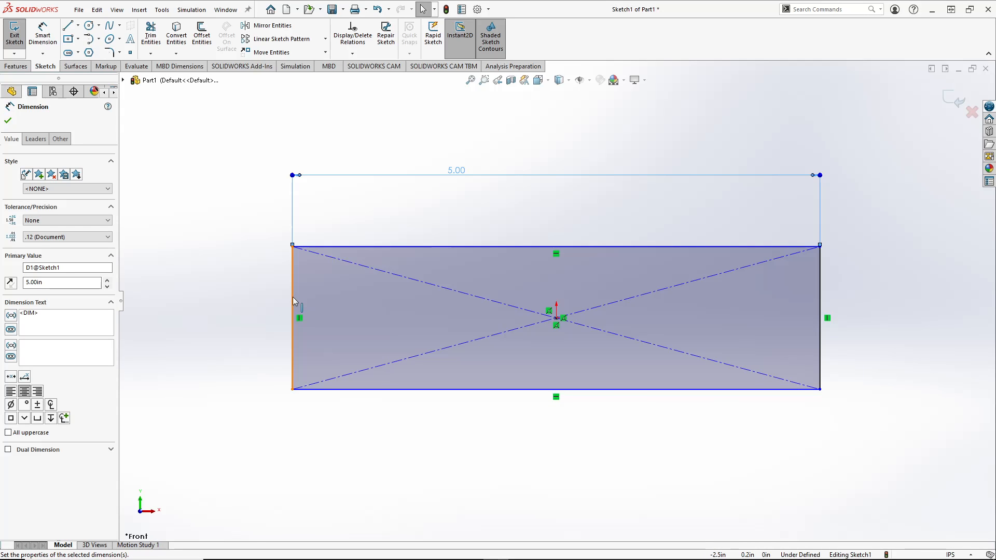
# Step: Dimension the rectangle's left edge and set its height to 2.5 in
pyautogui.click(54, 40)
pyautogui.click(293, 310)
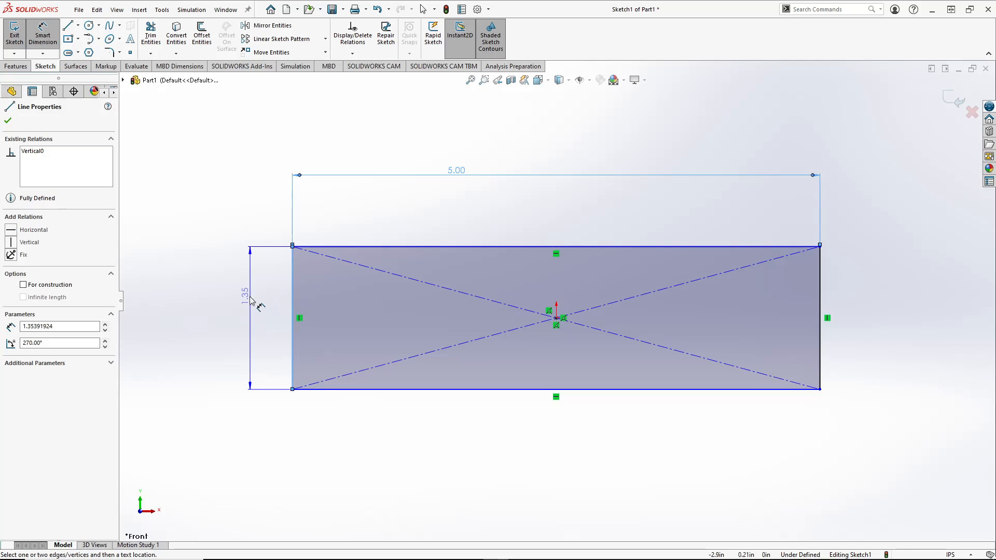
pyautogui.click(248, 301)
pyautogui.write('2.5')
pyautogui.press('Return')
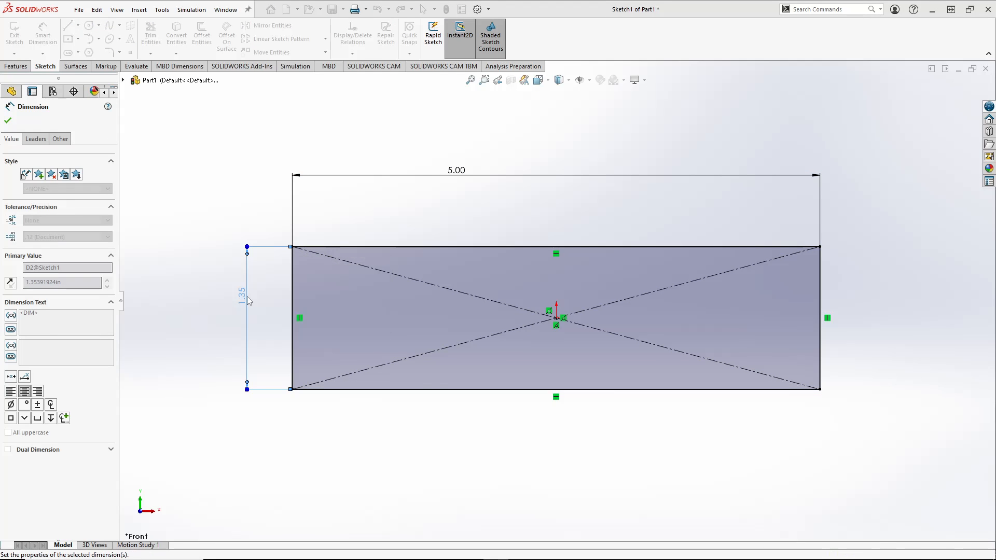
# Step: Move the width and height dimensions farther away from the rectangle
pyautogui.scroll(4, 642, 276)
pyautogui.scroll(-2, 640, 278)
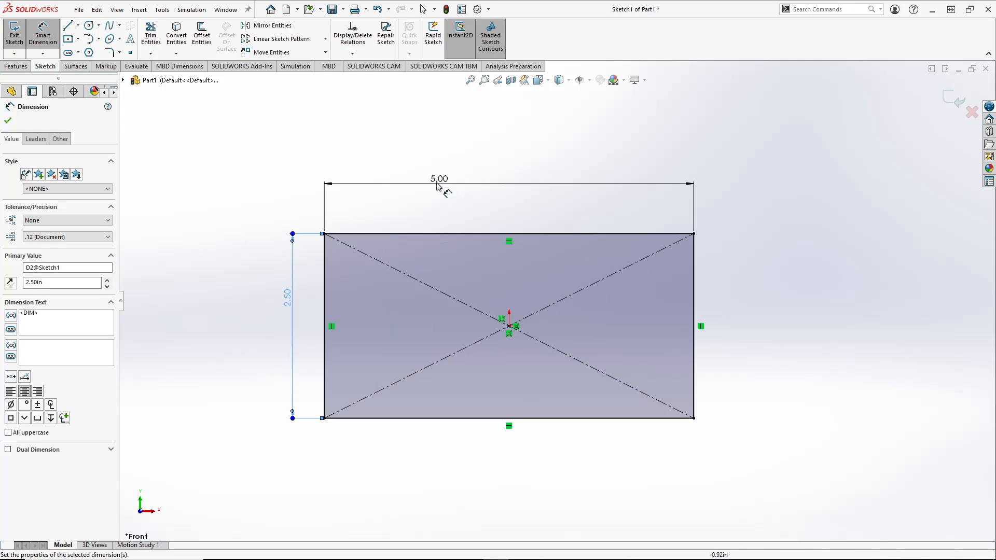
pyautogui.moveTo(436, 182); pyautogui.dragTo(463, 161)
pyautogui.moveTo(288, 297); pyautogui.dragTo(224, 306)
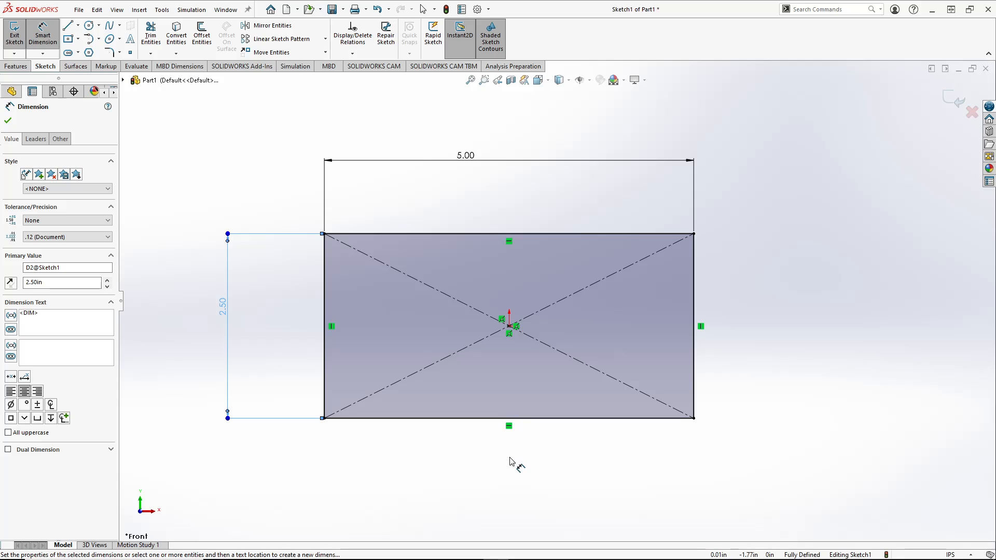
# Step: Following the reference drawing, sketch a diagonal line across the rectangle's lower-left corner, meeting the bottom edge about 1.15 in from the corner
pyautogui.hotkey('alt', 'Tab')
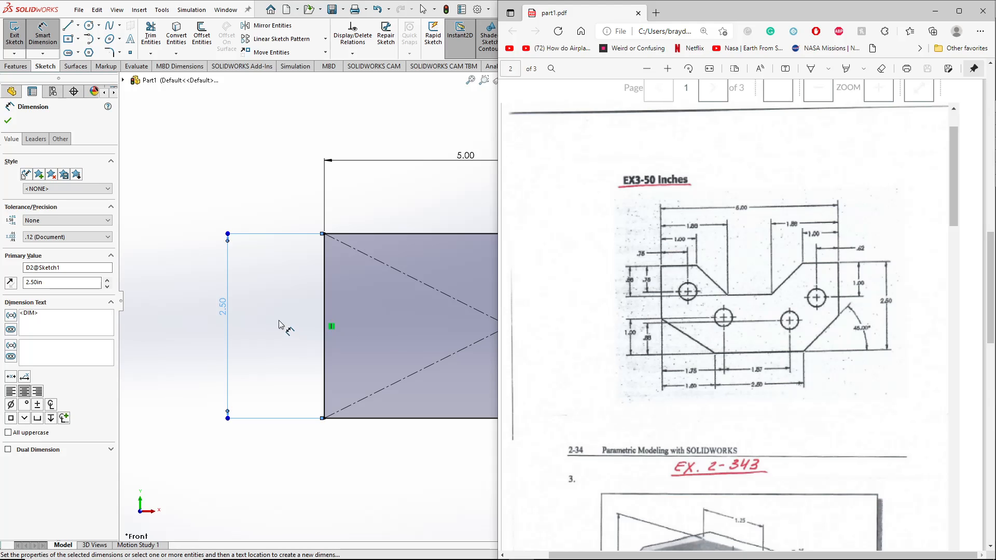
pyautogui.click(68, 29)
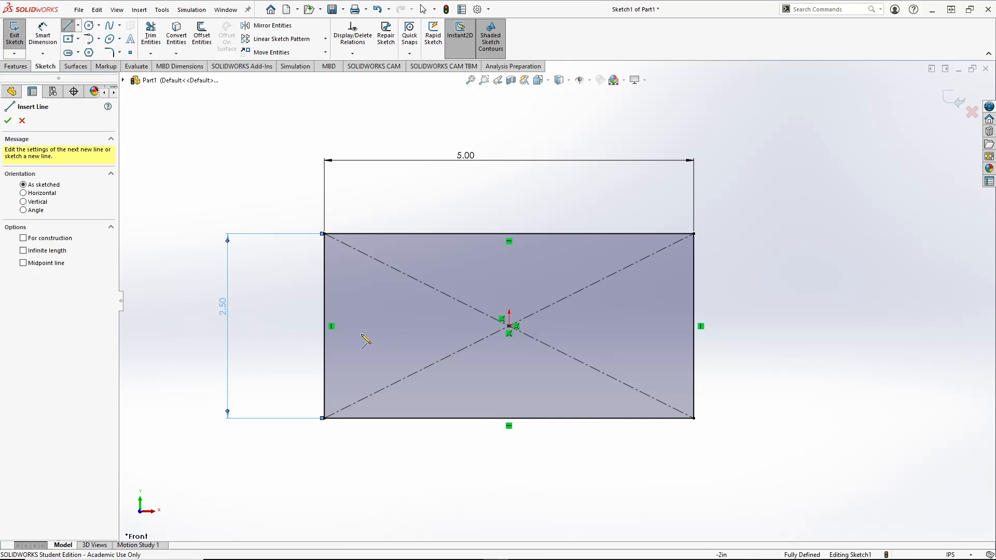
pyautogui.click(324, 338)
pyautogui.click(411, 419)
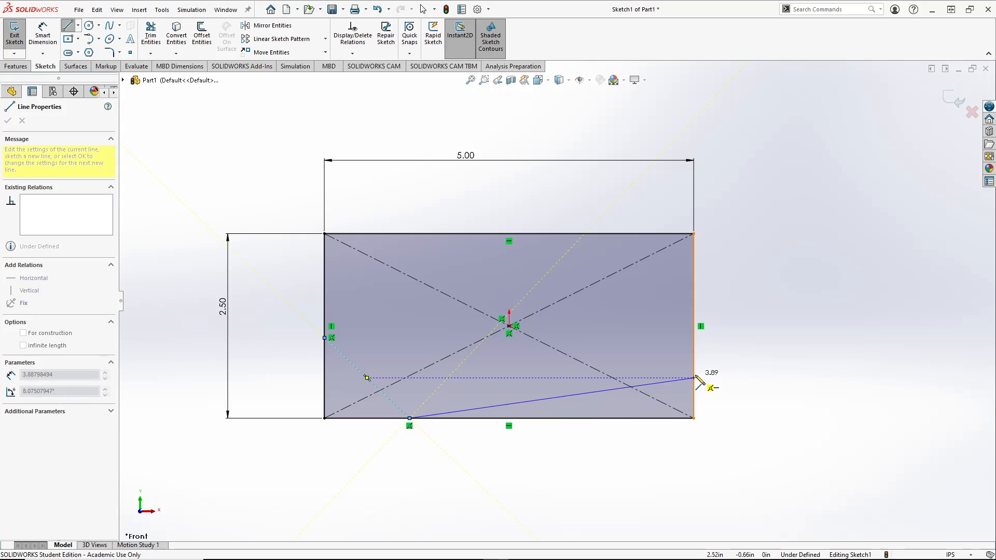
pyautogui.press('Escape')
# Step: Sketch a diagonal line across the lower-right corner, from the right edge about 0.25 in below centre to the bottom edge about 1.08 in right of centre
pyautogui.press('l')
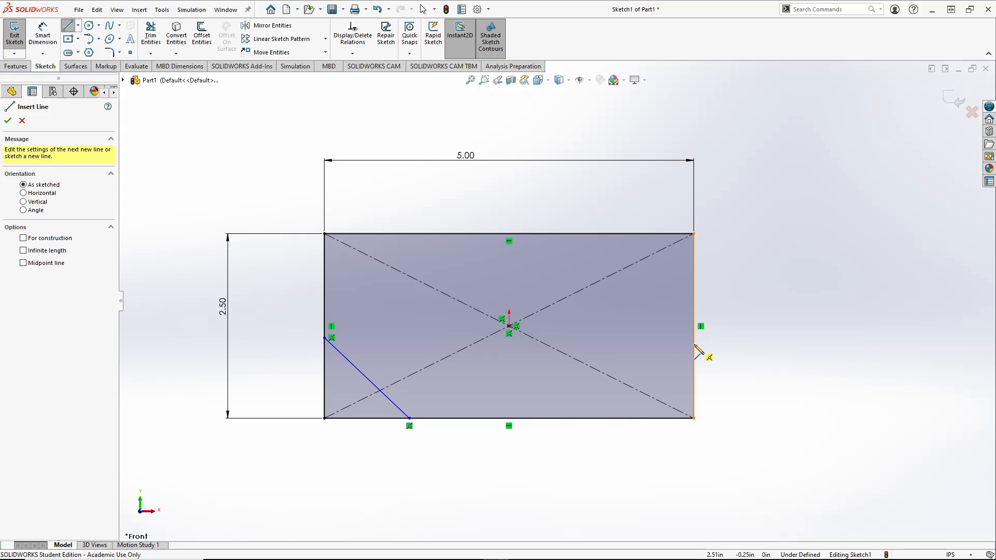
pyautogui.click(694, 344)
pyautogui.click(588, 418)
pyautogui.press('Escape')
pyautogui.press('Escape')
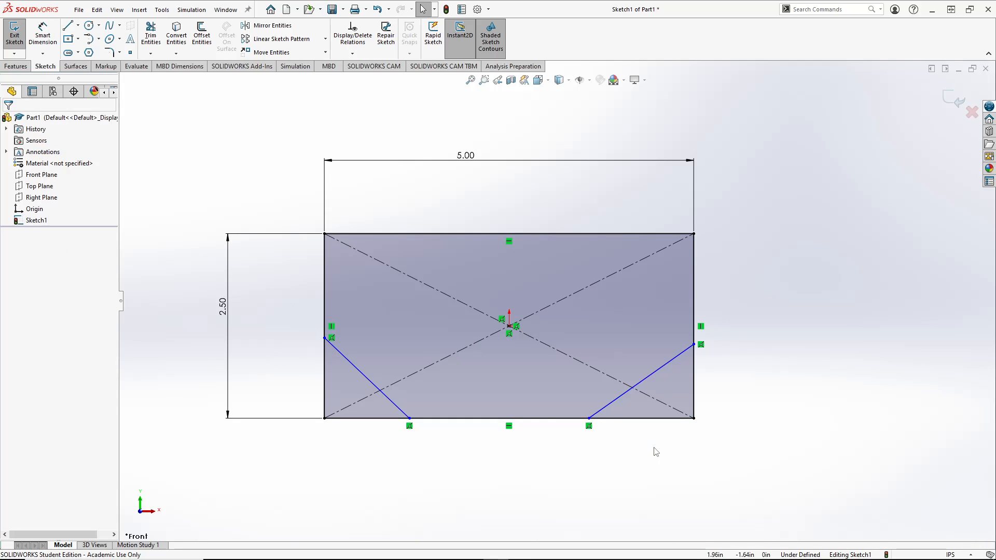
# Step: Dimension the left diagonal's bottom endpoint from the rectangle's left edge at 1.5 in, checking the value in the reference drawing
pyautogui.click(43, 35)
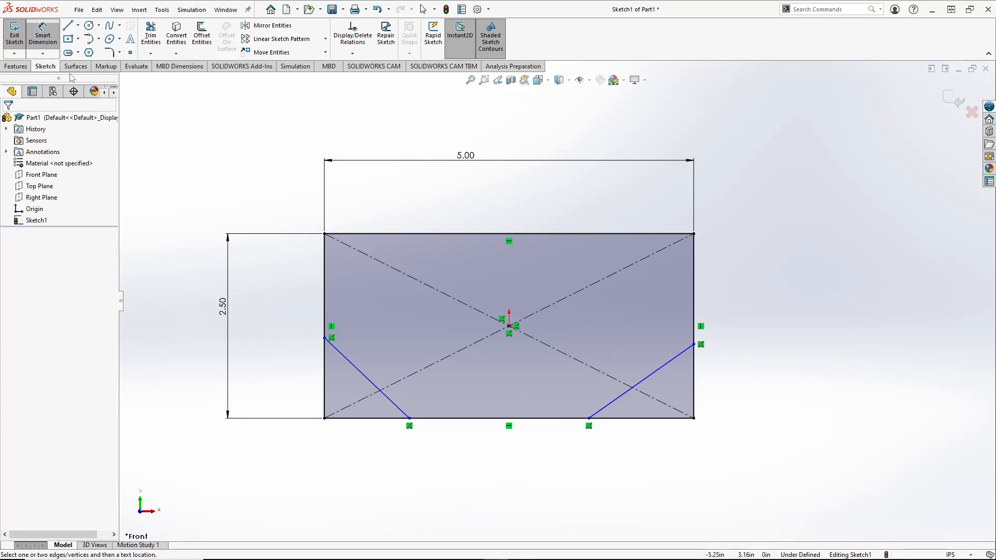
pyautogui.click(325, 400)
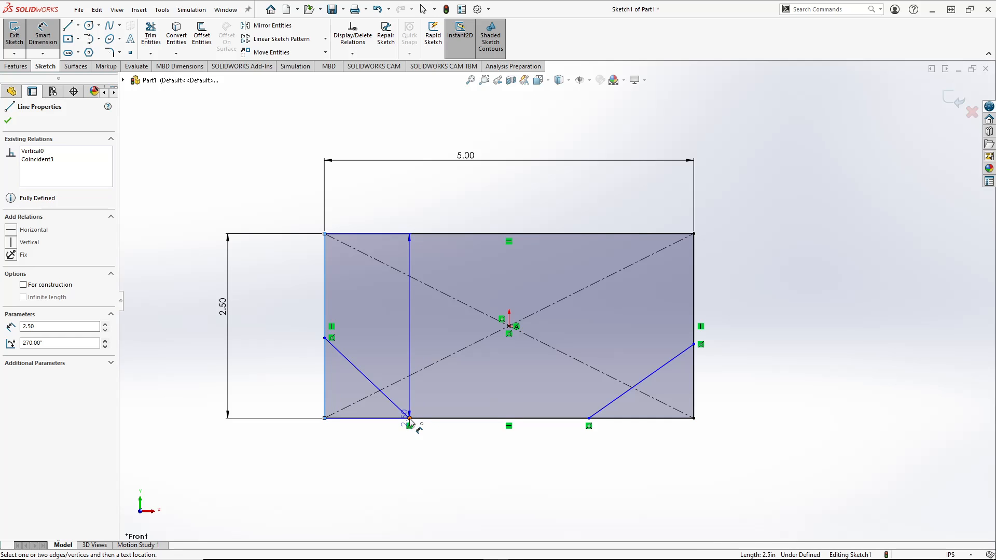
pyautogui.click(410, 419)
pyautogui.click(369, 465)
pyautogui.hotkey('alt', 'Tab')
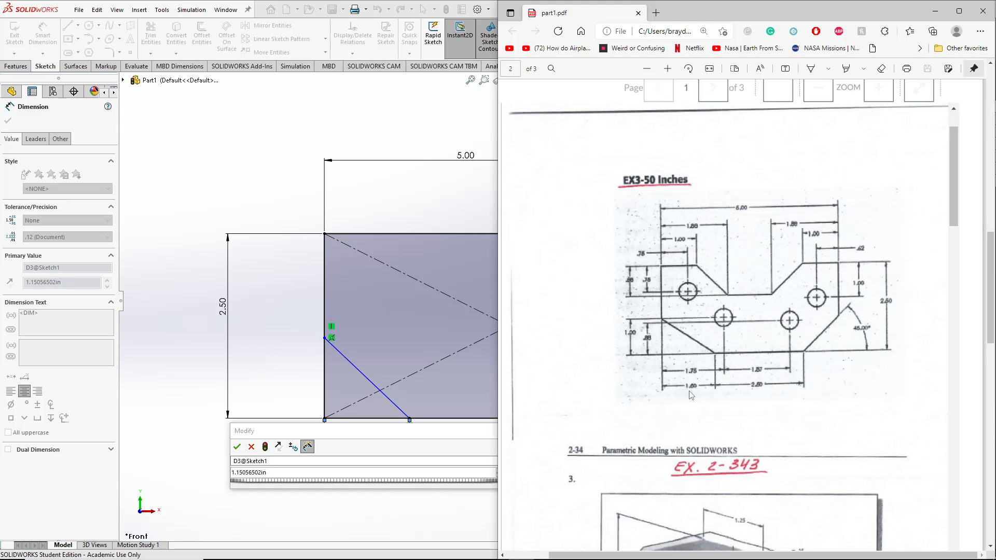
pyautogui.scroll(-3, 690, 396)
pyautogui.scroll(3, 717, 364)
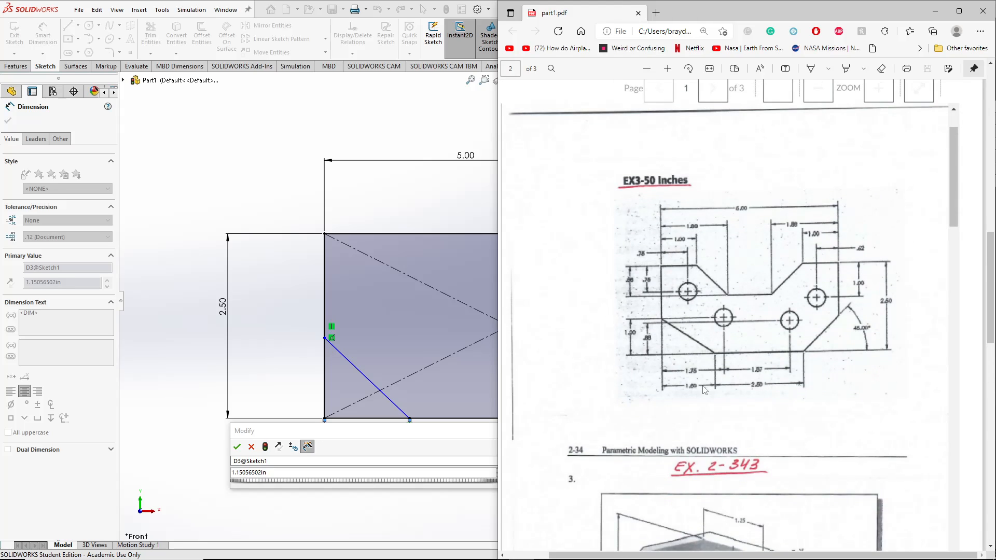
pyautogui.click(286, 473)
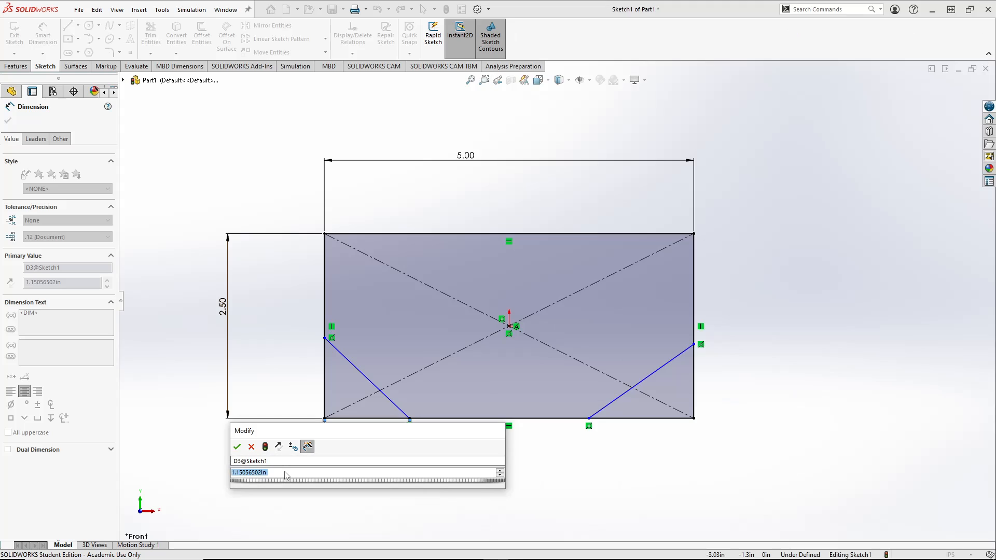
pyautogui.write('1.5')
pyautogui.press('Return')
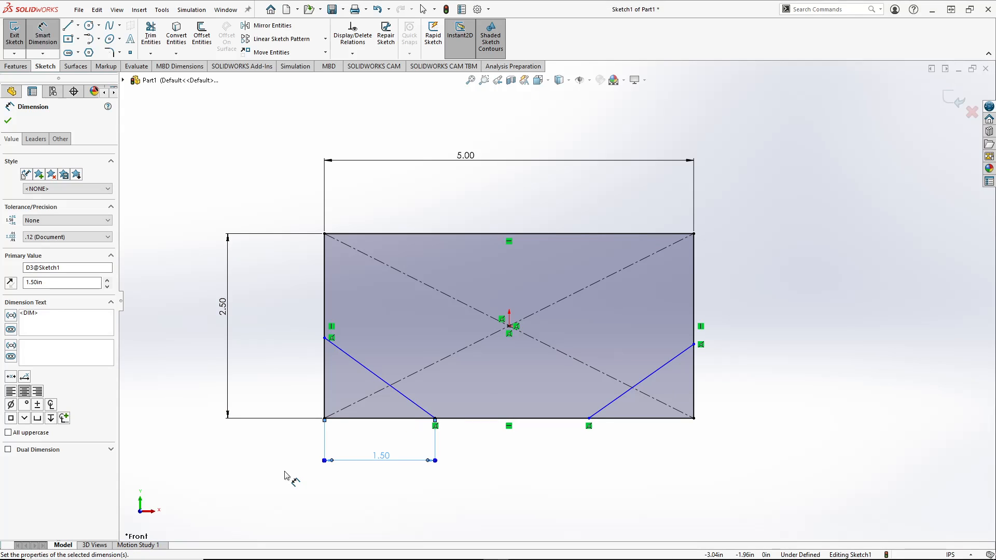
pyautogui.scroll(-1, 476, 468)
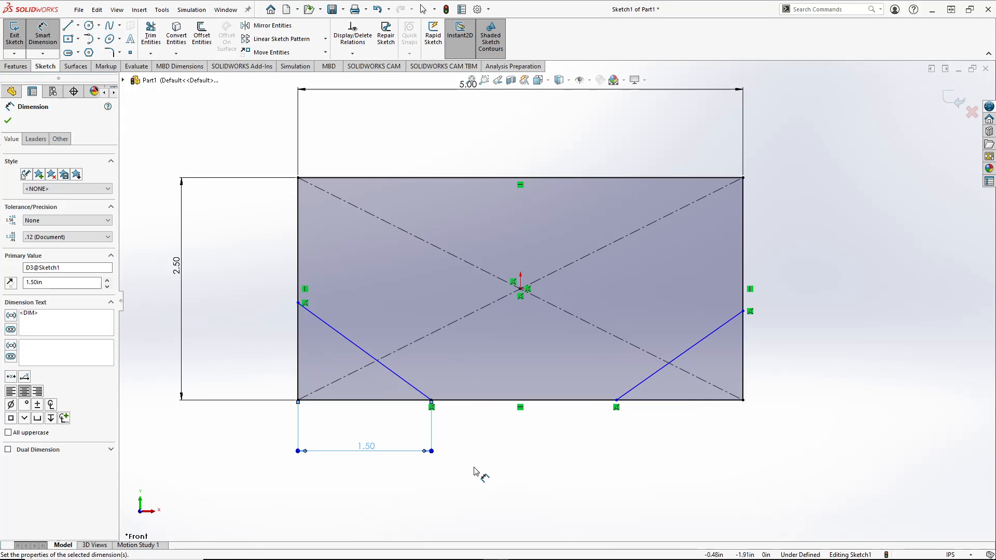
pyautogui.scroll(1, 476, 467)
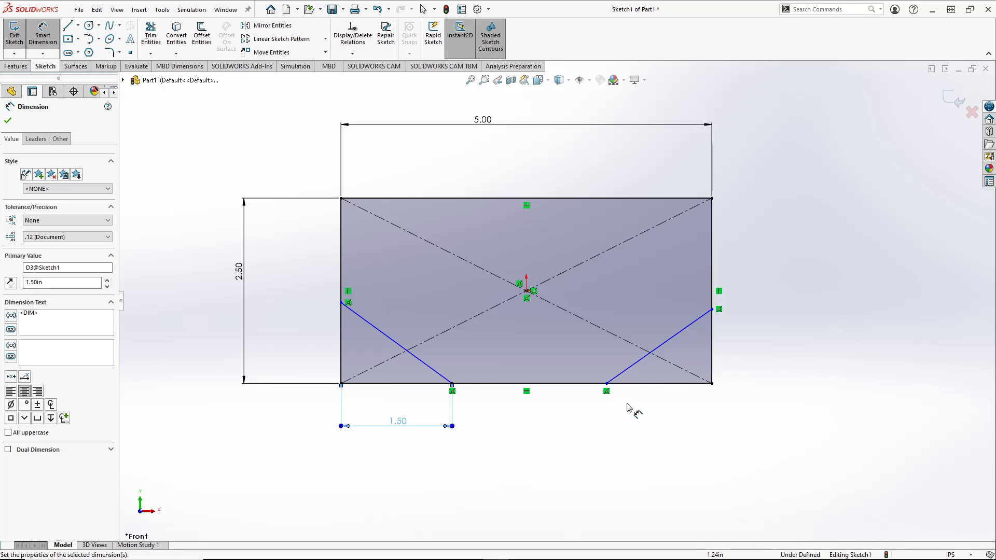
pyautogui.click(606, 383)
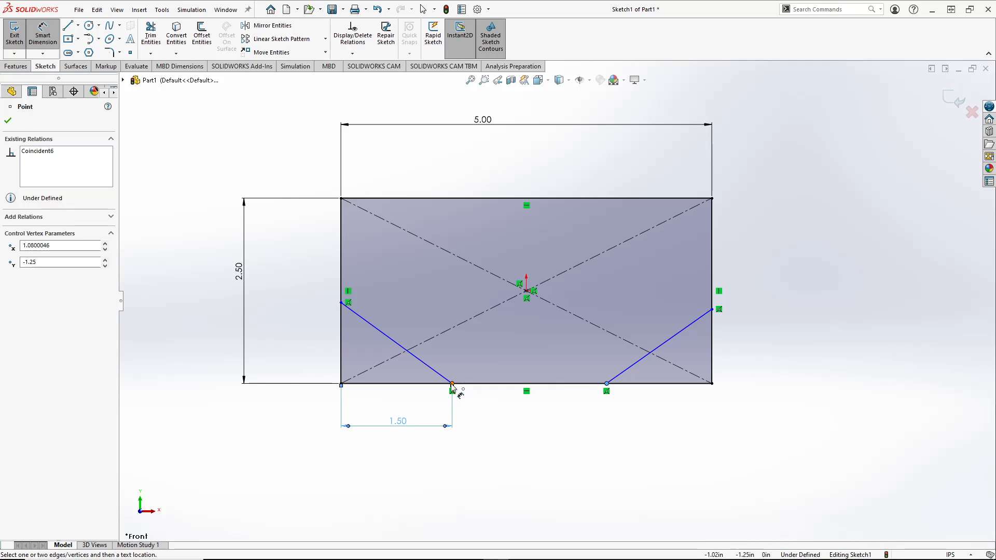
pyautogui.click(493, 360)
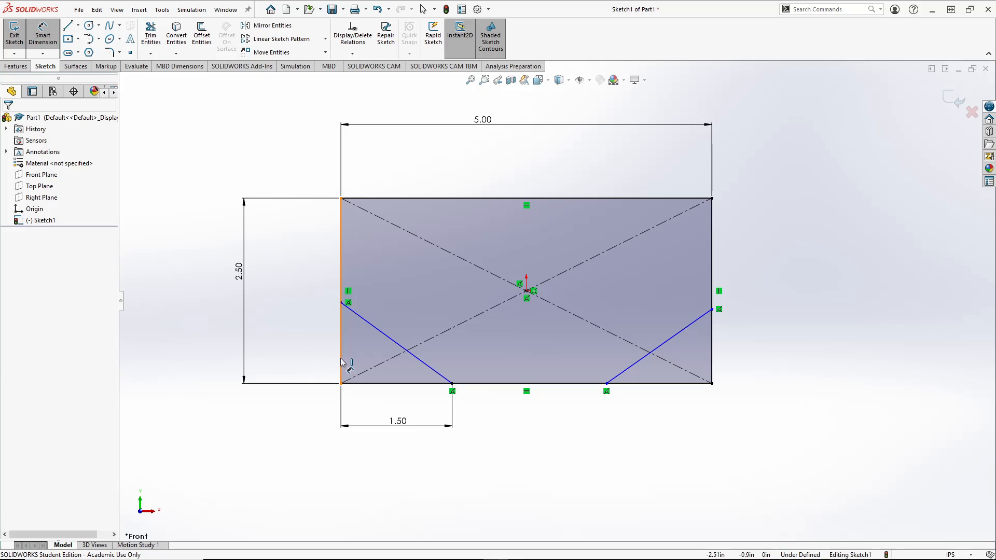
pyautogui.click(453, 385)
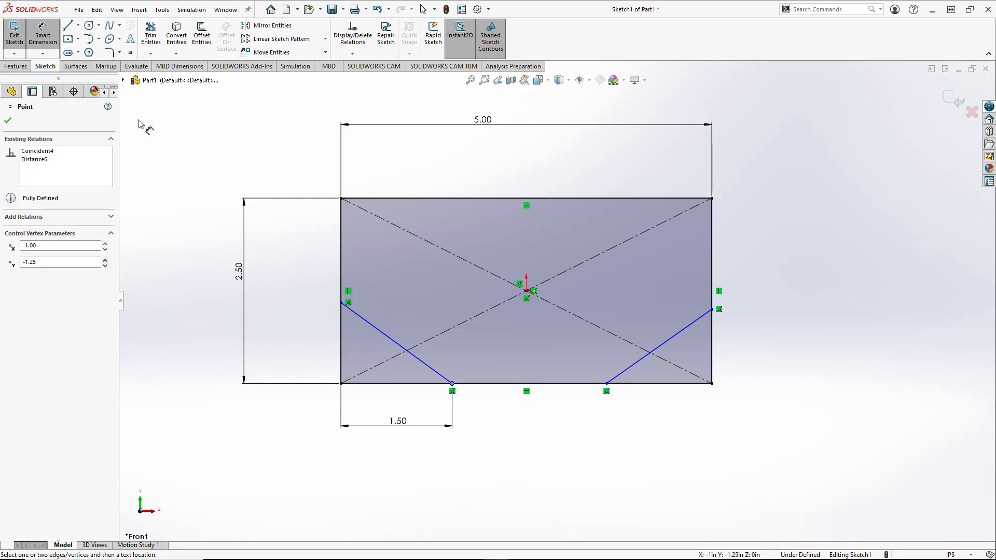
pyautogui.click(150, 35)
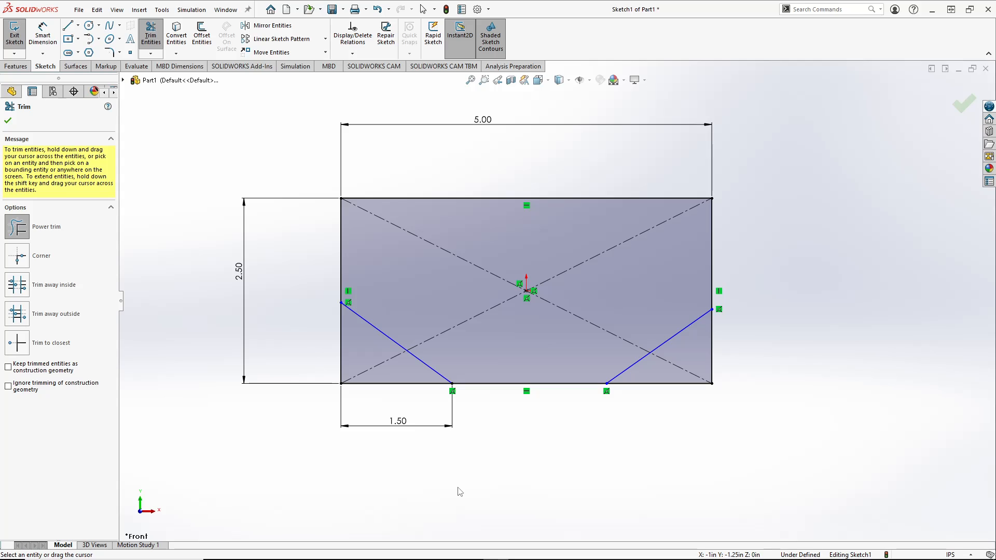
pyautogui.press('Escape')
# Step: Dimension the distance between the two diagonals' bottom endpoints at 2.5 in, checking the value in the reference drawing
pyautogui.click(47, 39)
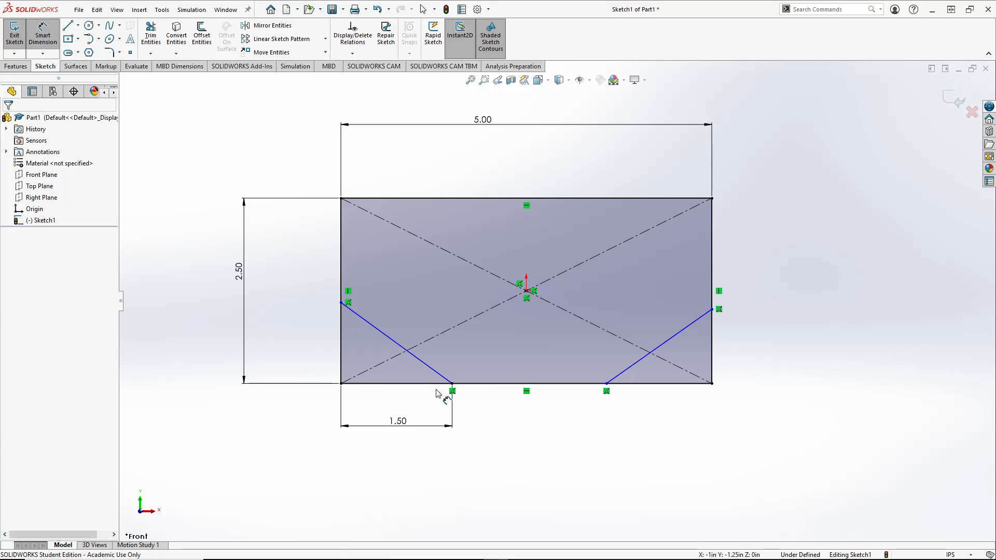
pyautogui.click(452, 383)
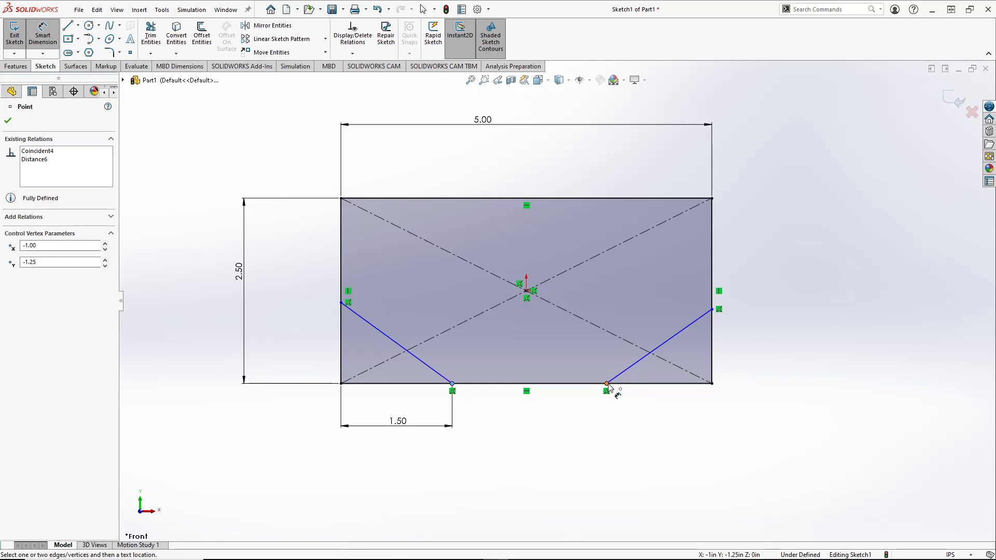
pyautogui.click(606, 384)
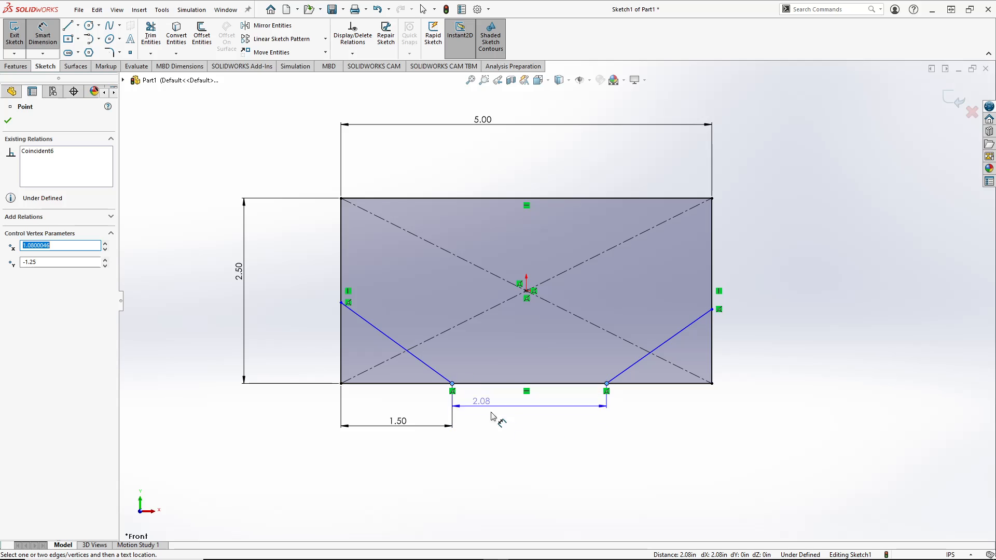
pyautogui.click(521, 429)
pyautogui.hotkey('alt', 'Tab')
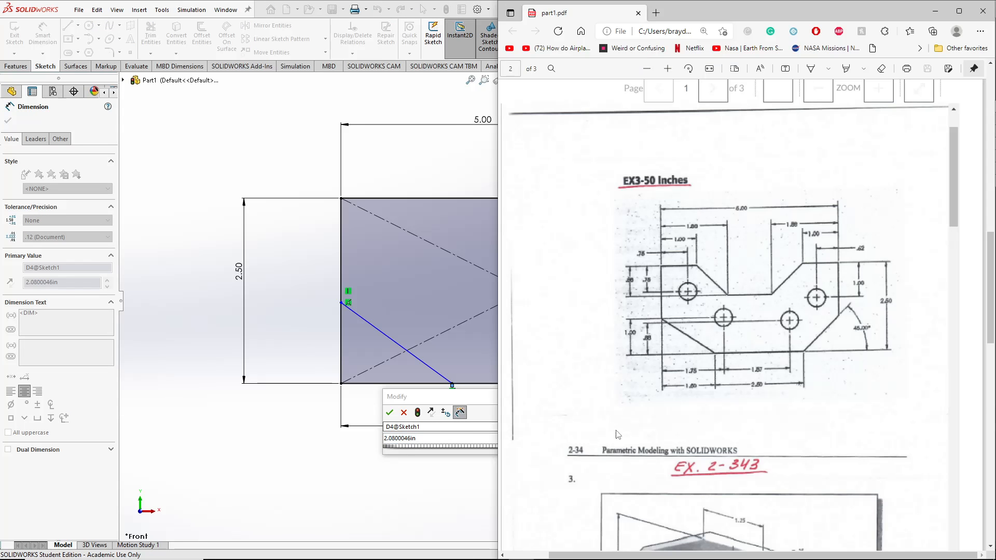
pyautogui.hotkey('alt', 'Tab')
pyautogui.write('2.5')
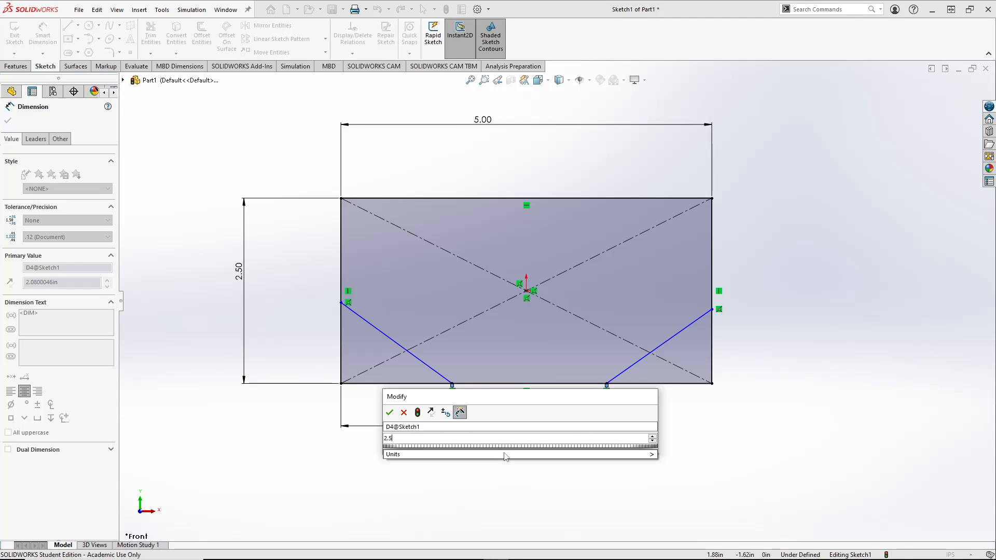
pyautogui.press('Return')
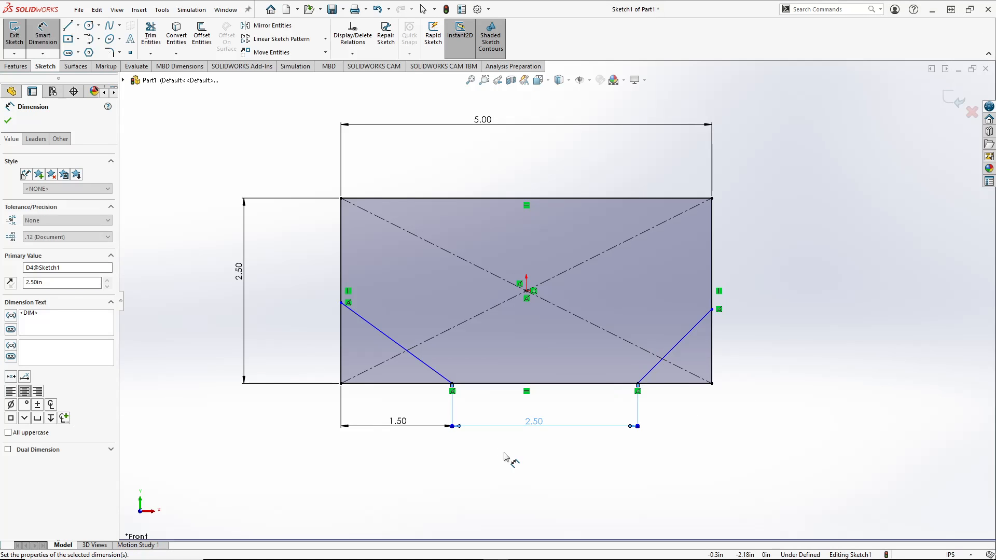
# Step: Dimension the angle between the lower-right diagonal and the bottom edge at 45°
pyautogui.click(662, 370)
pyautogui.click(670, 383)
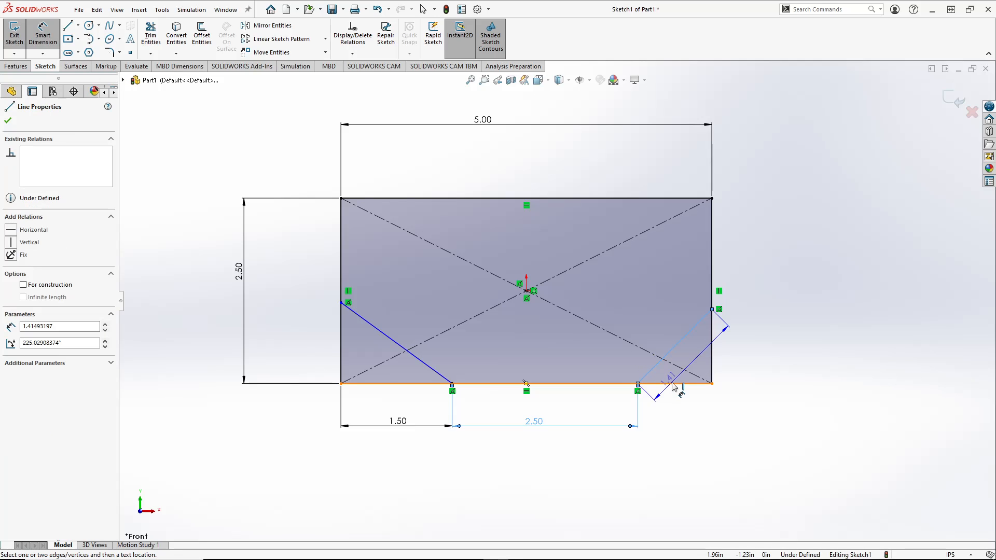
pyautogui.click(766, 358)
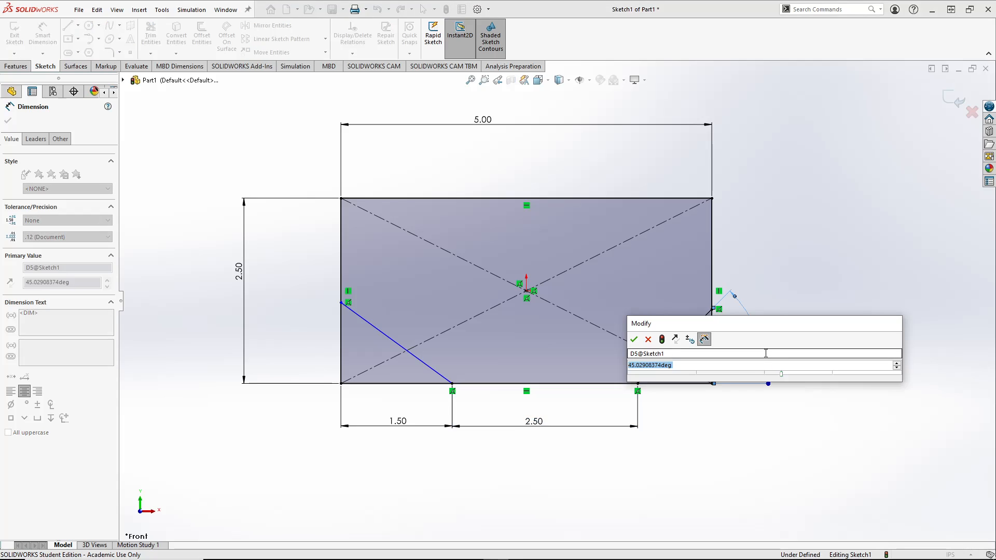
pyautogui.write('45')
pyautogui.press('Return')
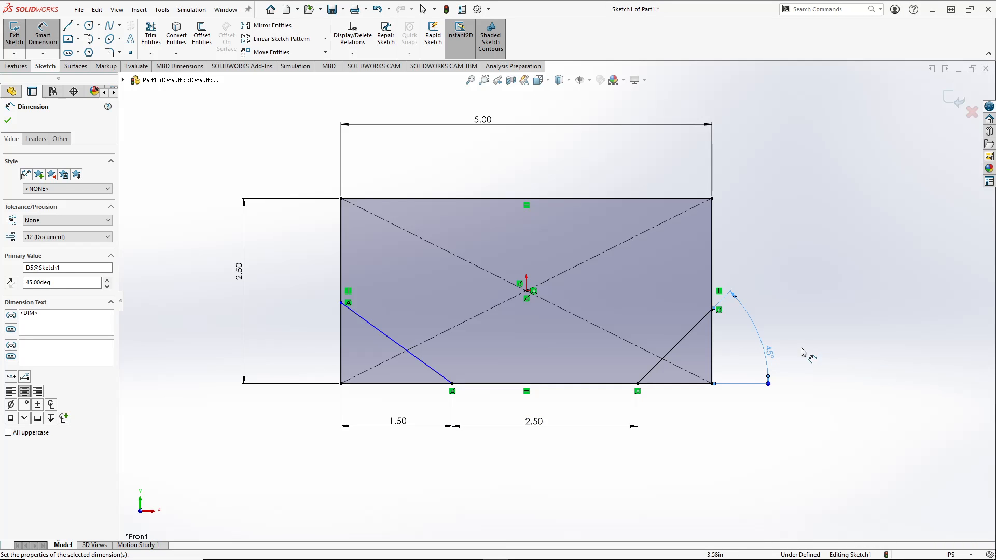
pyautogui.press('Escape')
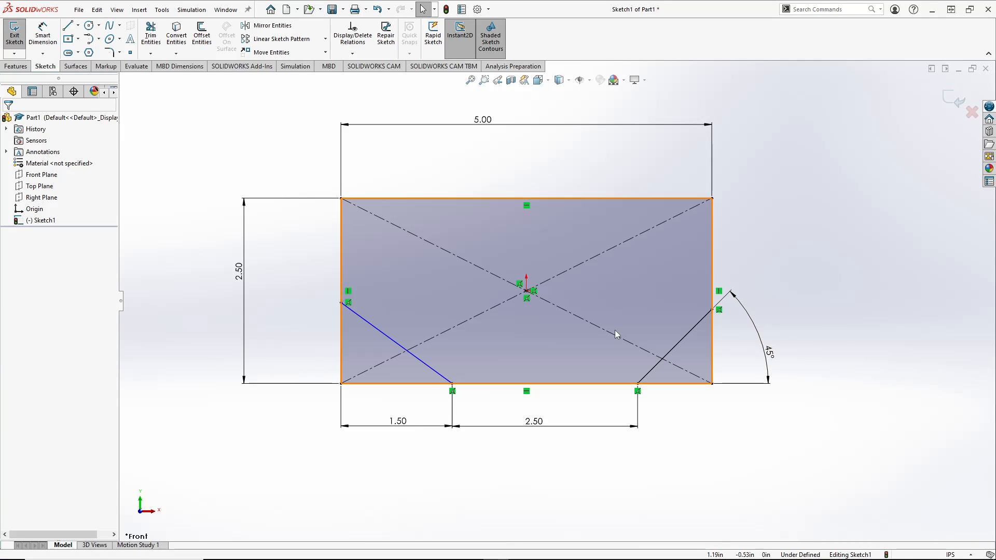
# Step: After checking the reference drawing, add a horizontal relation between the upper endpoints of the two lower diagonals
pyautogui.hotkey('alt', 'Tab')
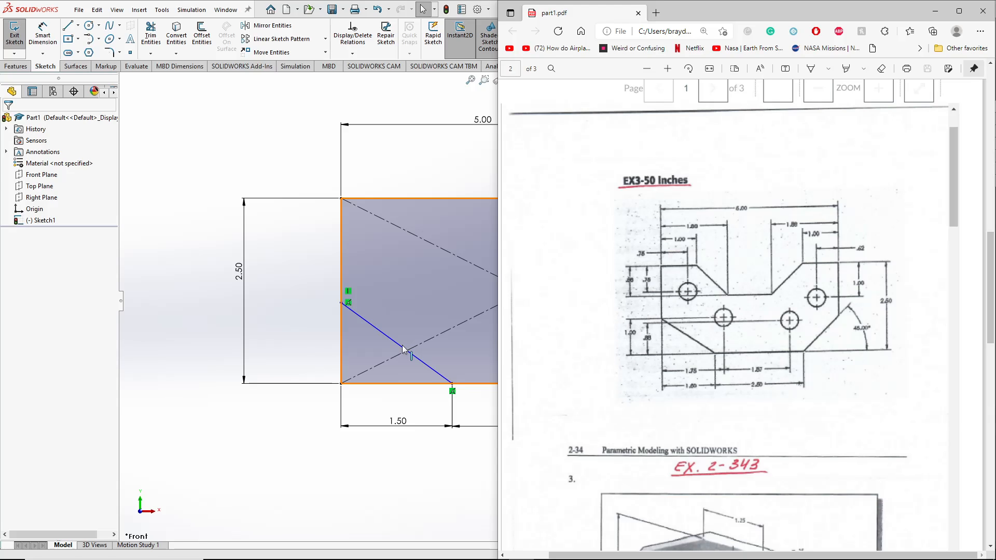
pyautogui.click(305, 315)
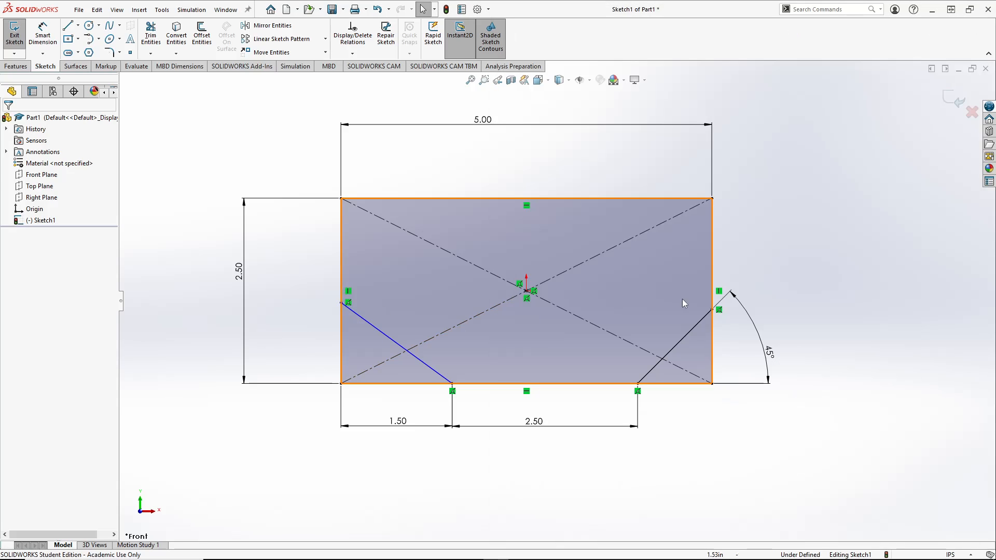
pyautogui.click(712, 310)
pyautogui.keyDown('ctrl'); pyautogui.click(341, 304); pyautogui.keyUp('ctrl')
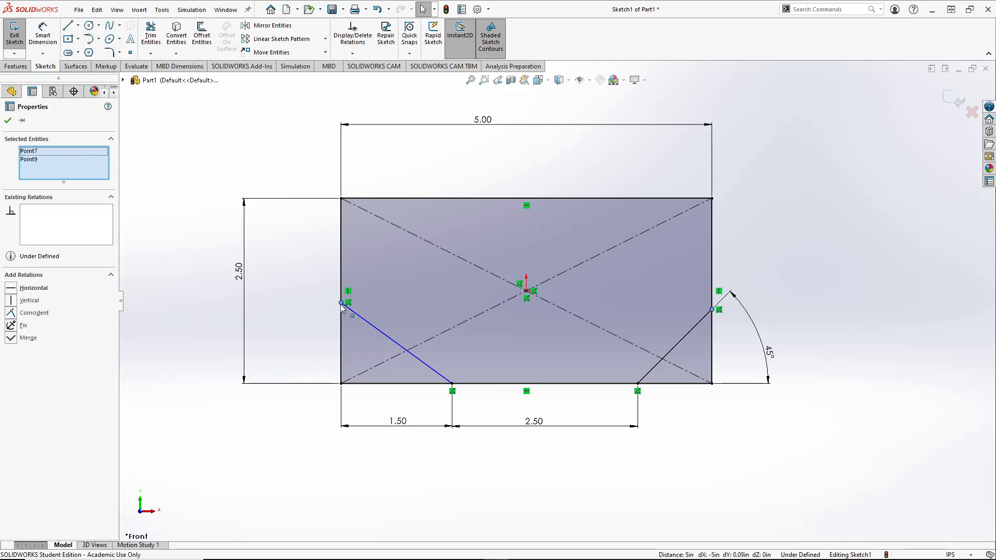
pyautogui.click(11, 288)
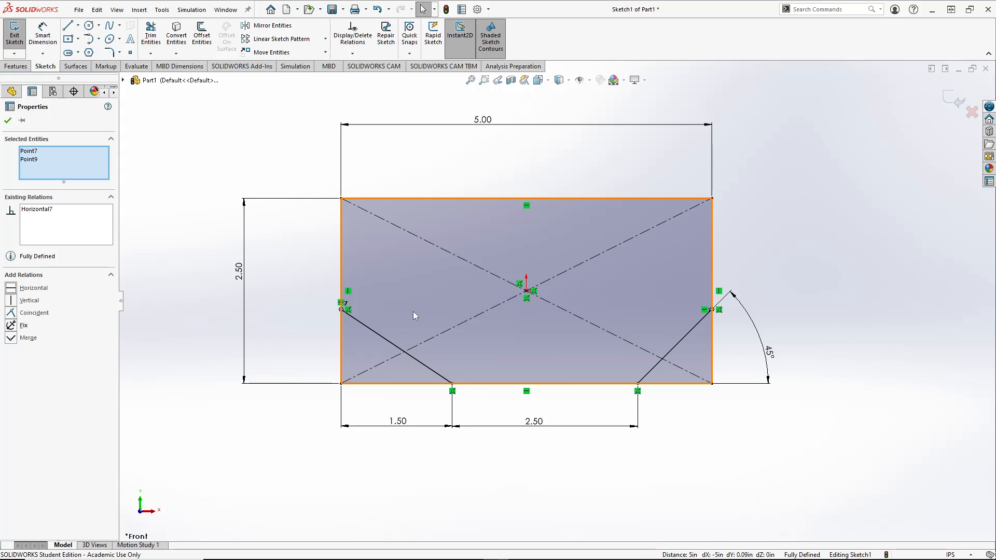
pyautogui.click(299, 323)
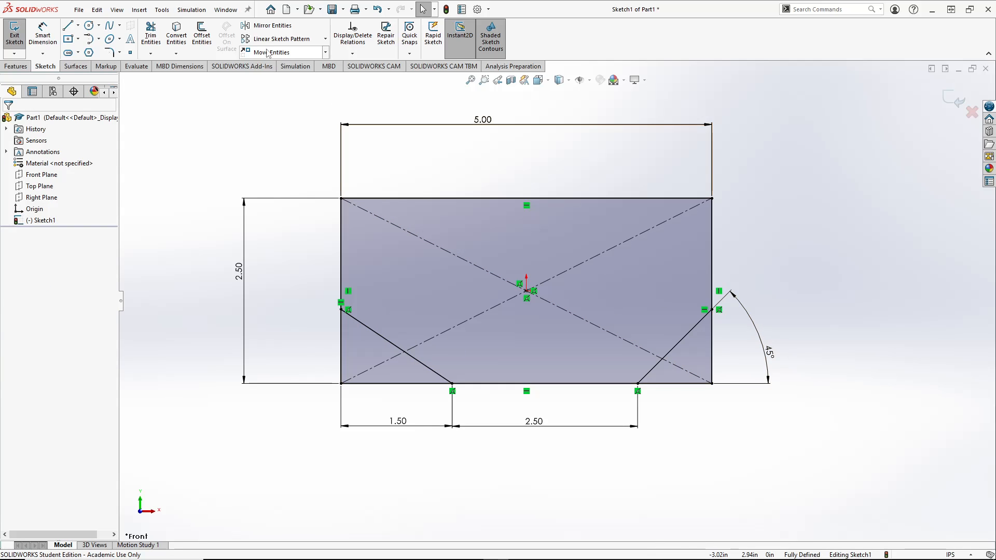
# Step: Trim away the rectangle's lower-right and lower-left corners outside the two diagonals
pyautogui.click(150, 35)
pyautogui.moveTo(680, 402); pyautogui.dragTo(716, 355)
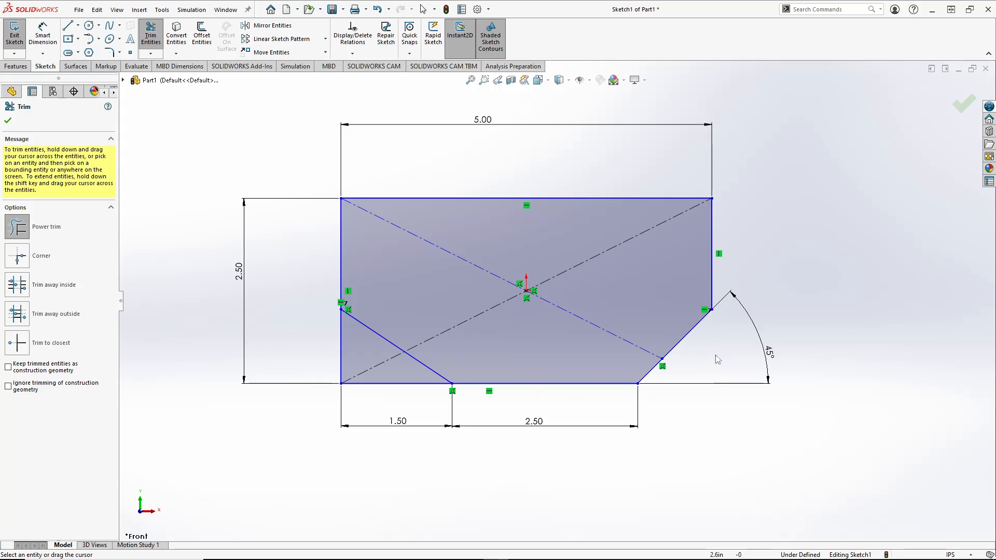
pyautogui.moveTo(403, 400); pyautogui.dragTo(327, 351)
pyautogui.press('Escape')
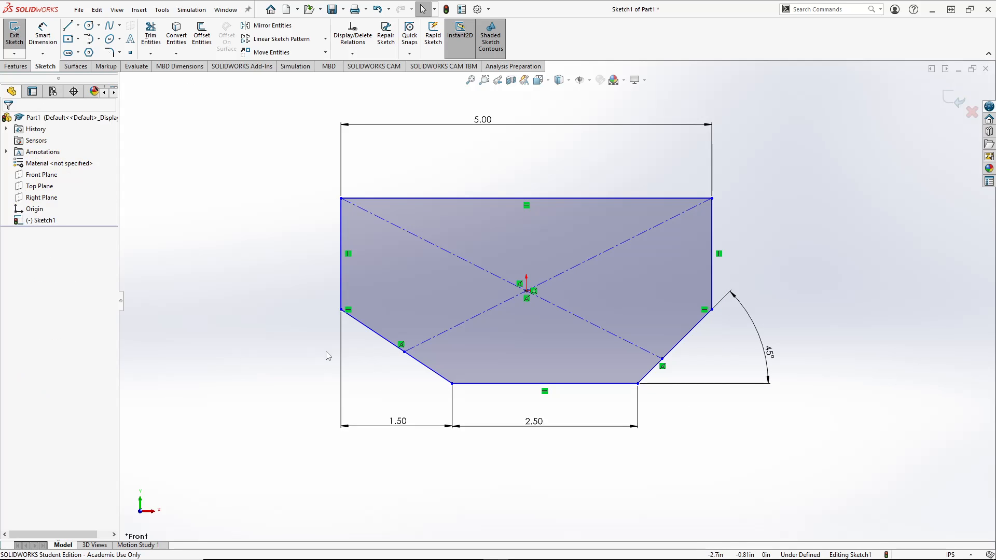
# Step: Following the reference drawing, sketch a notch diagonal from the top edge about 1.11 in from its left end, continuing horizontally to about 0.53 in above the origin
pyautogui.hotkey('alt', 'Tab')
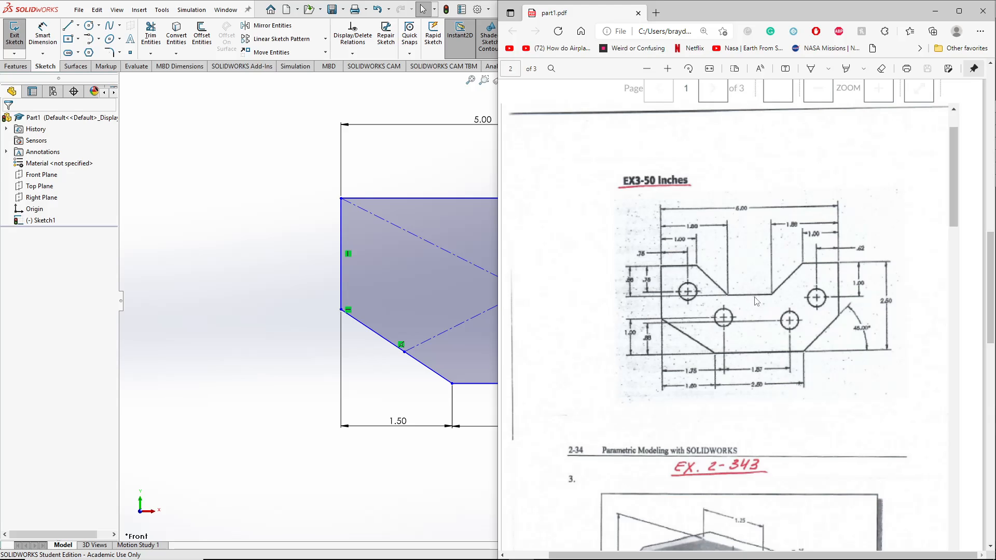
pyautogui.click(228, 222)
pyautogui.press('l')
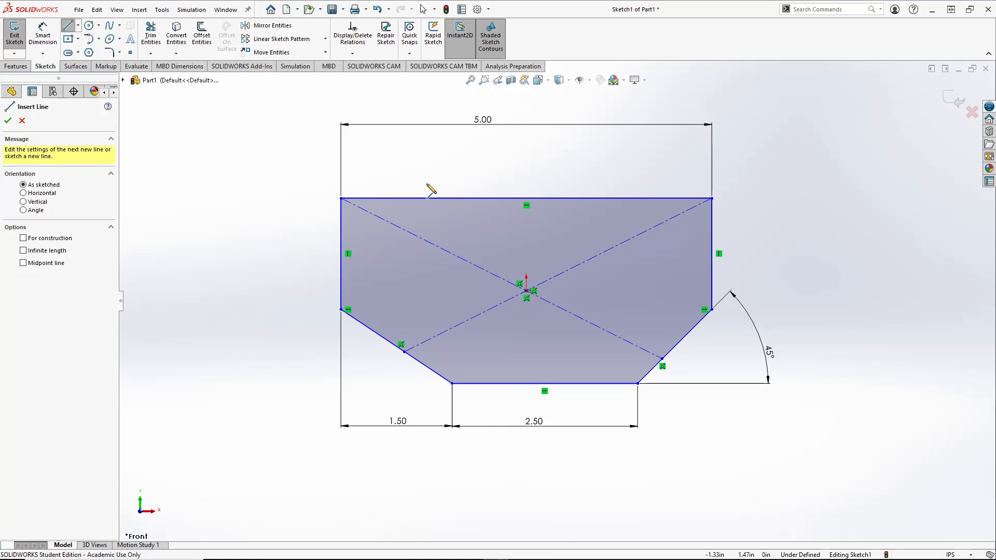
pyautogui.click(424, 198)
pyautogui.click(476, 251)
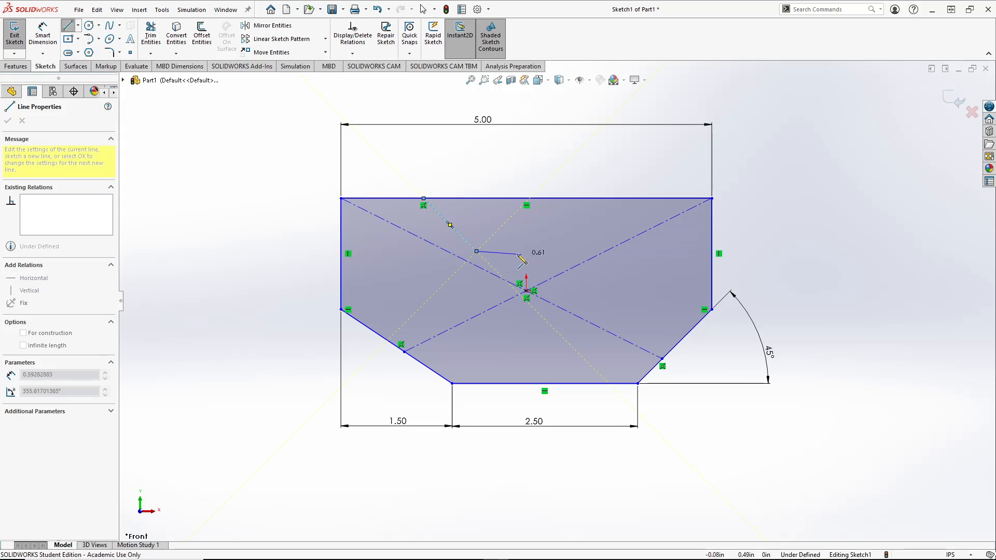
pyautogui.click(526, 251)
pyautogui.press('Escape')
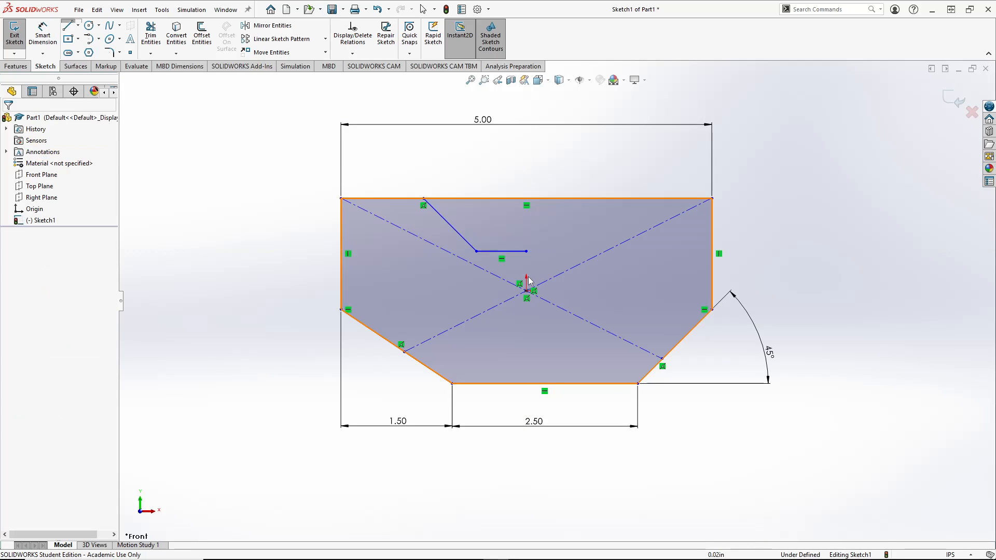
# Step: Add a vertical relation between the horizontal notch line's right endpoint and the rectangle's centre point
pyautogui.click(526, 252)
pyautogui.keyDown('ctrl'); pyautogui.click(526, 290); pyautogui.keyUp('ctrl')
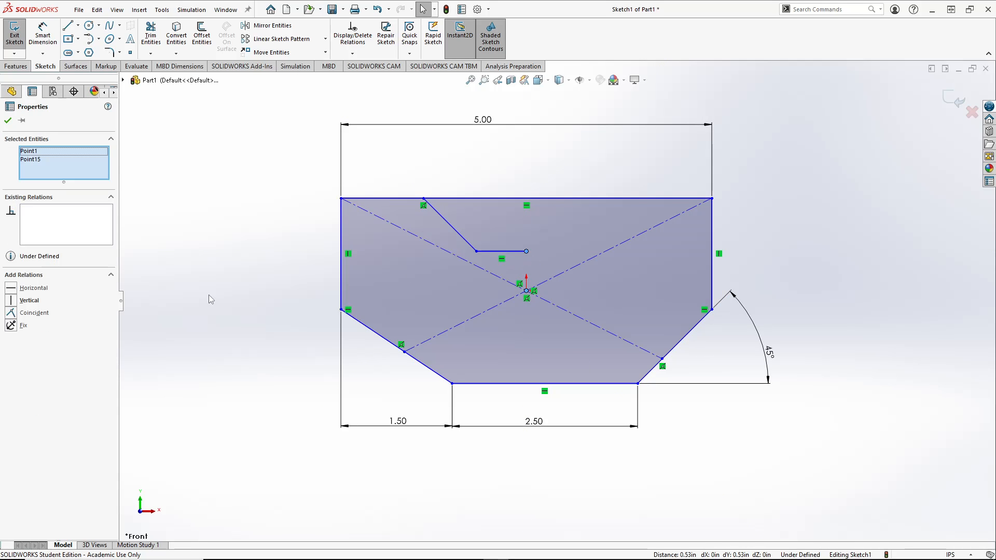
pyautogui.click(15, 300)
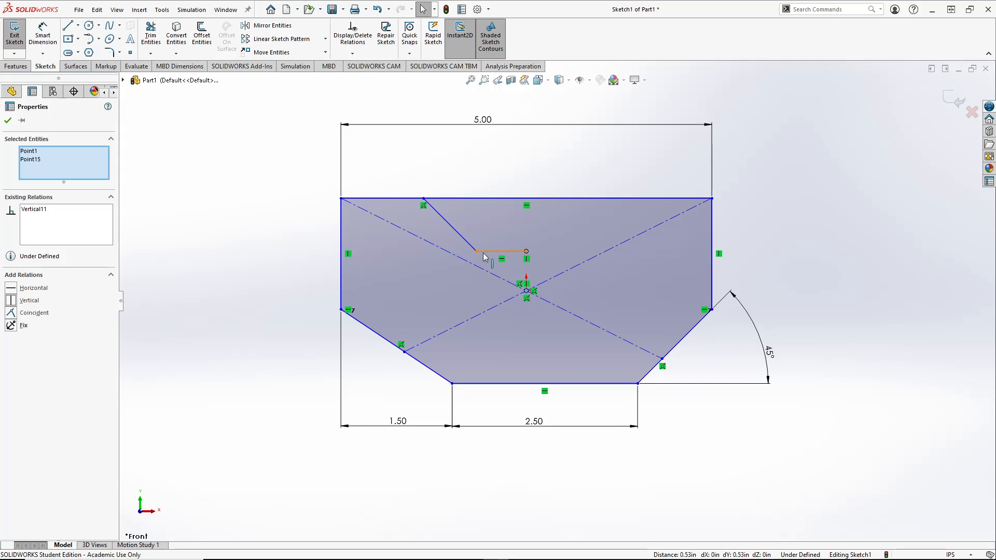
pyautogui.press('Escape')
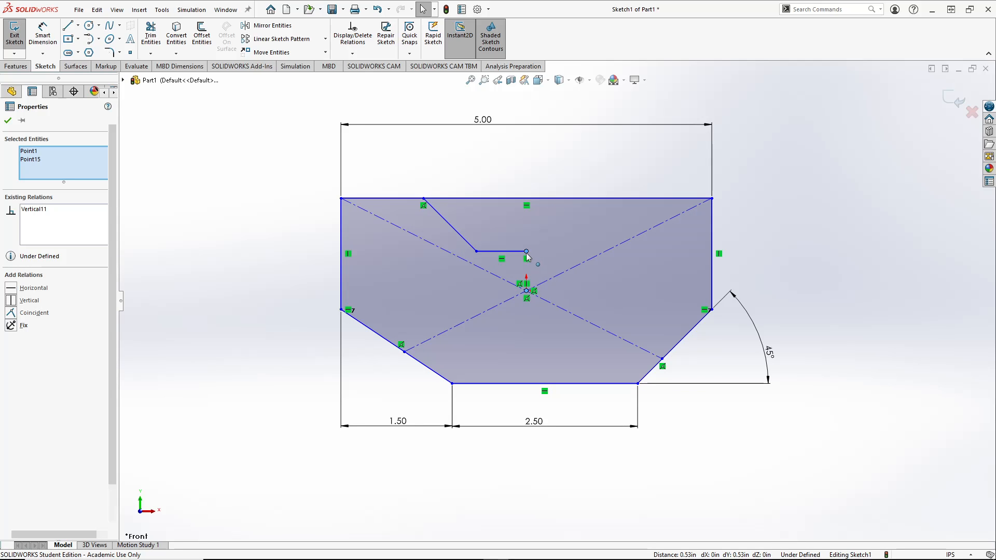
# Step: Dimension the notch diagonal's upper endpoint from the plate's left edge at 1 in
pyautogui.click(45, 33)
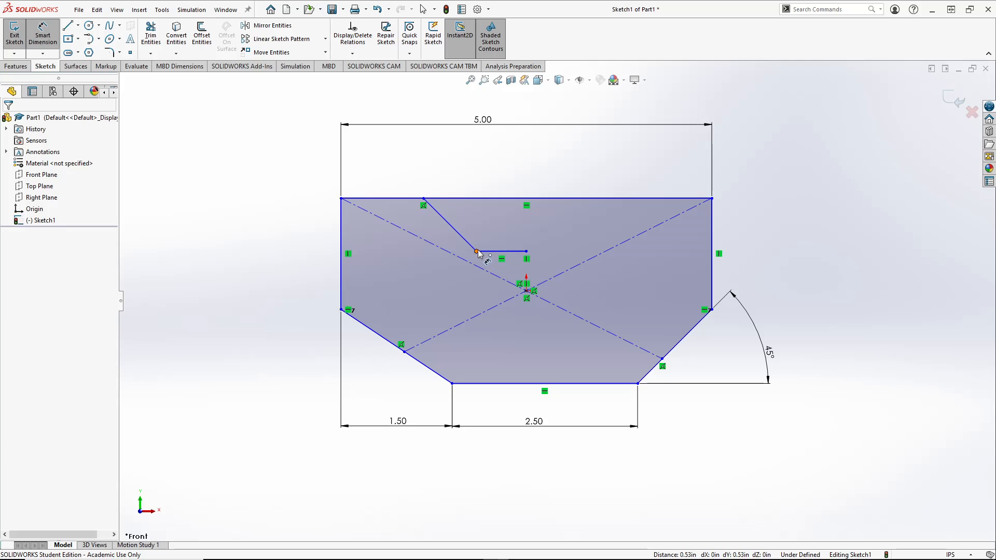
pyautogui.click(424, 200)
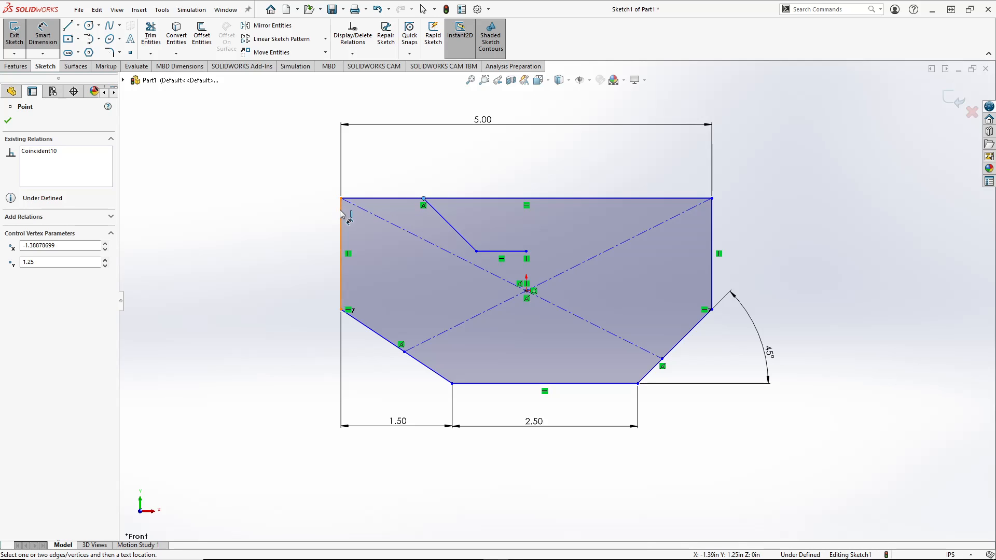
pyautogui.click(342, 218)
pyautogui.click(400, 161)
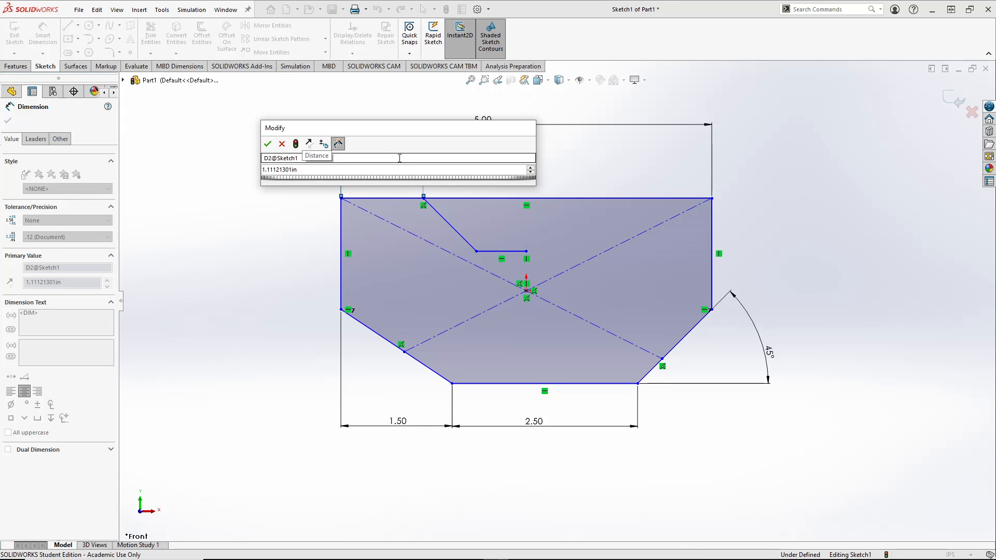
pyautogui.write('1')
pyautogui.press('Return')
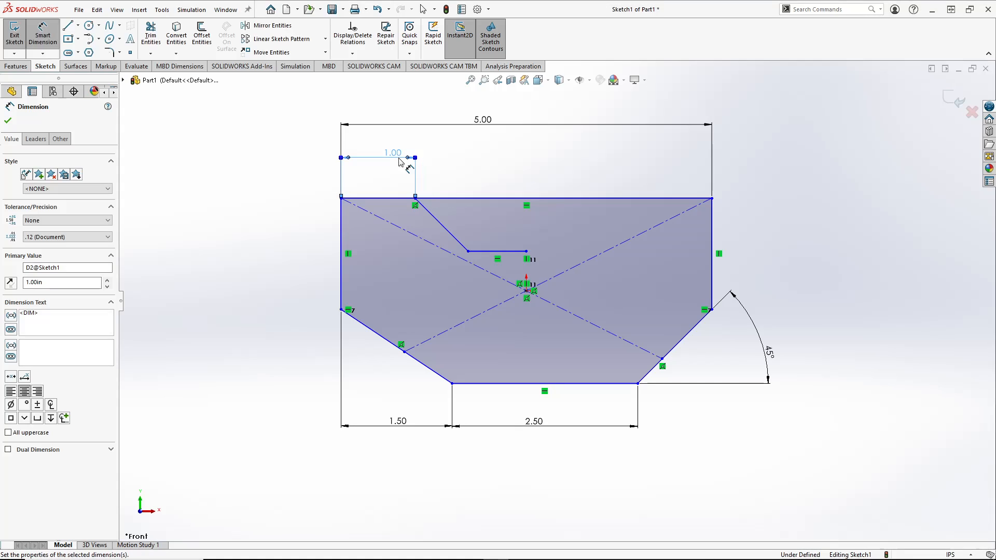
# Step: Dimension the notch diagonal's lower endpoint from the plate's left edge at 1.8 in
pyautogui.click(468, 251)
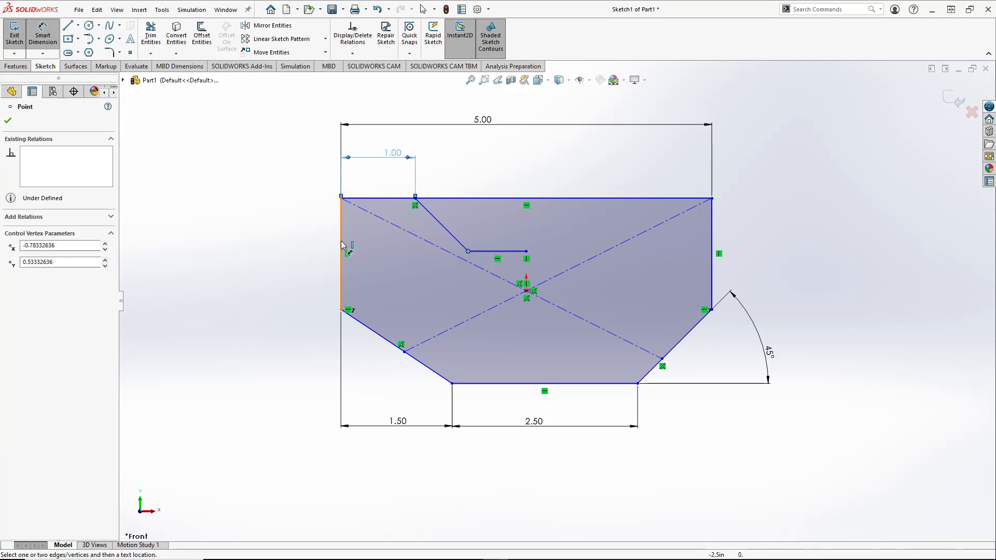
pyautogui.click(341, 233)
pyautogui.click(441, 173)
pyautogui.write('1.8')
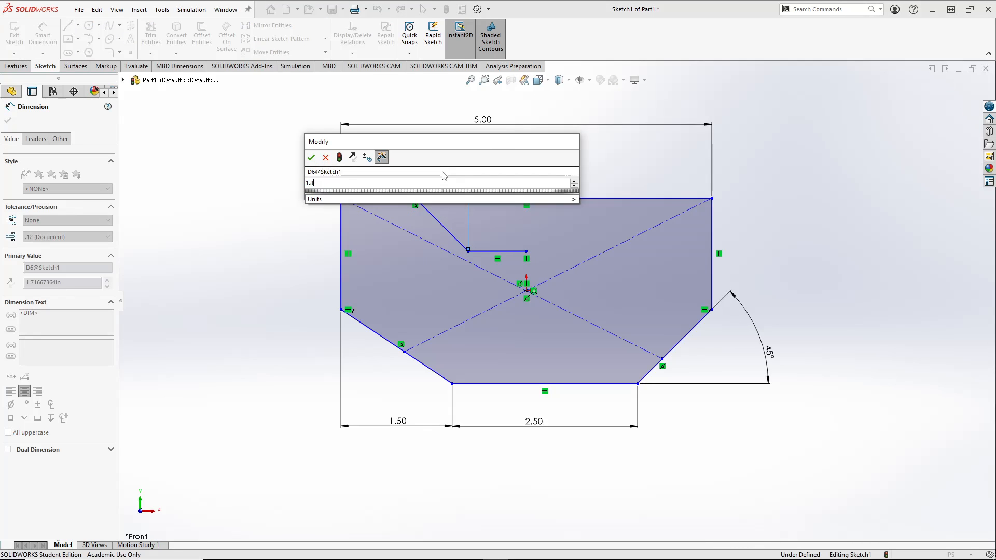
pyautogui.press('Return')
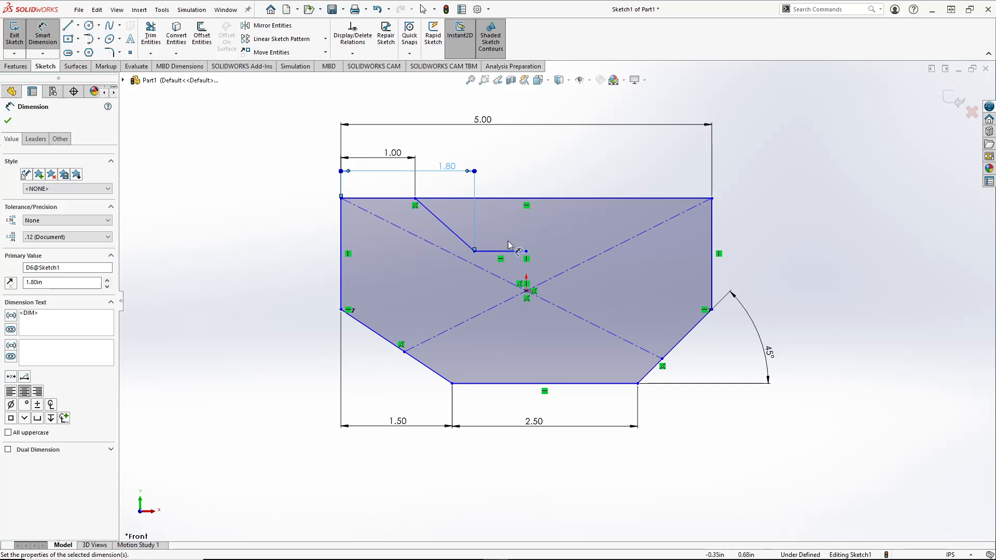
pyautogui.press('Escape')
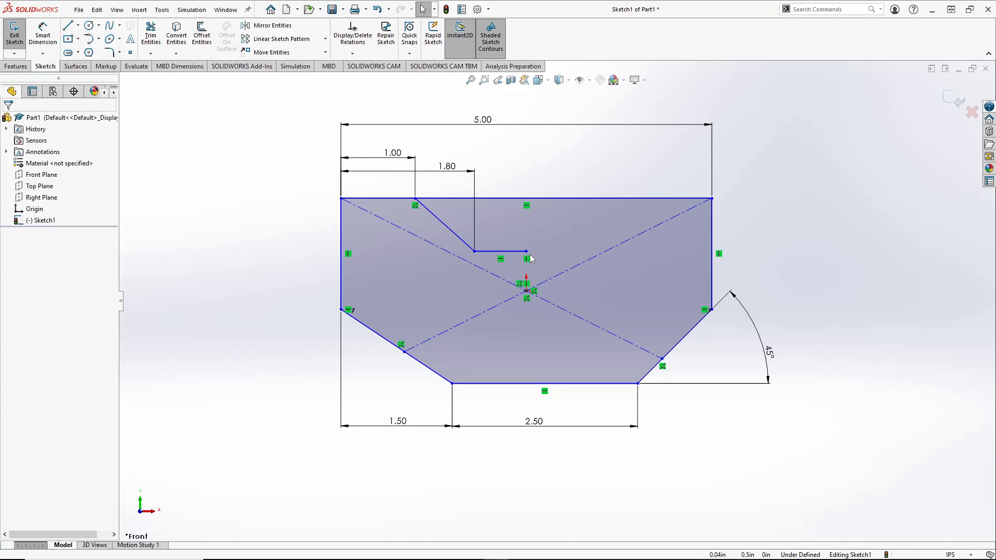
# Step: Mirror the notch's diagonal and horizontal lines about the Right Plane, keeping the originals
pyautogui.click(252, 28)
pyautogui.click(502, 252)
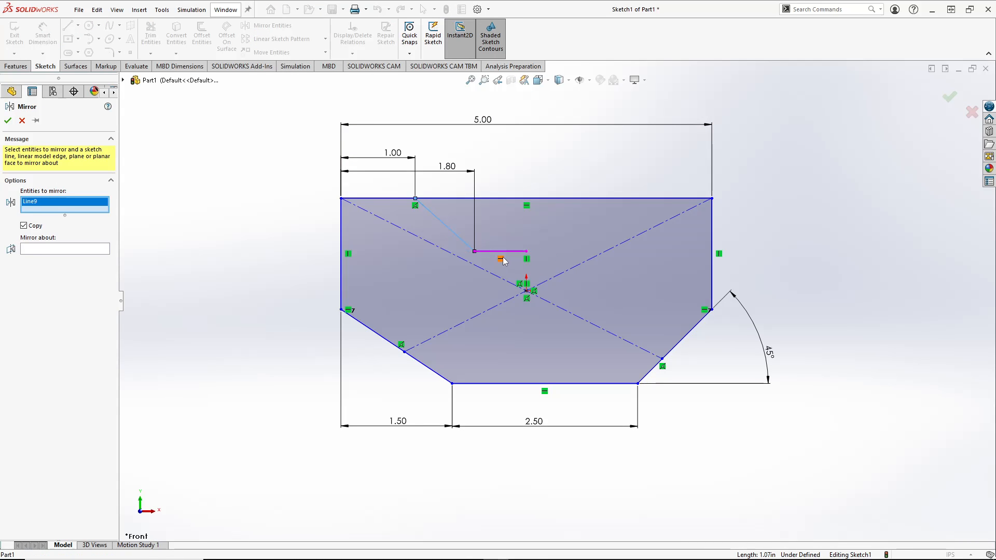
pyautogui.click(504, 253)
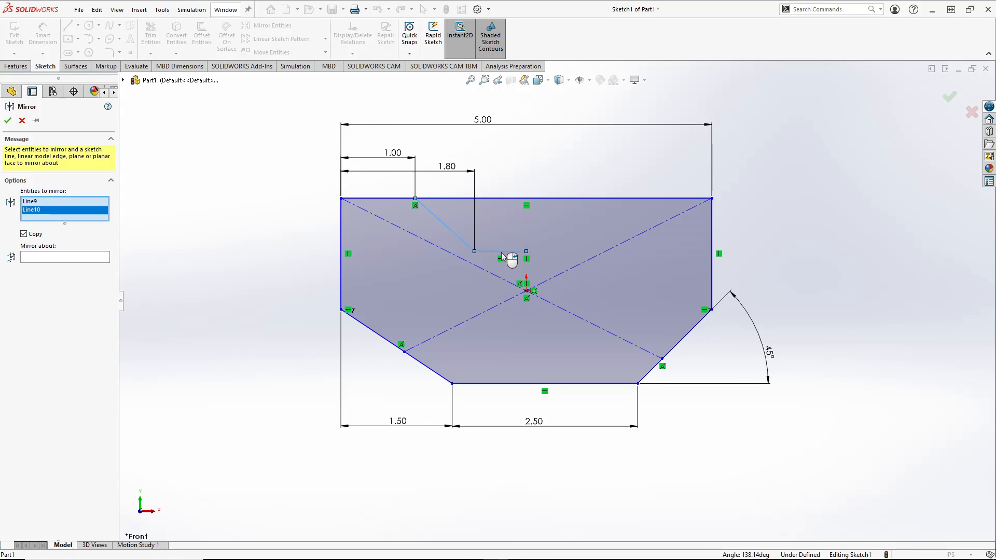
pyautogui.click(39, 259)
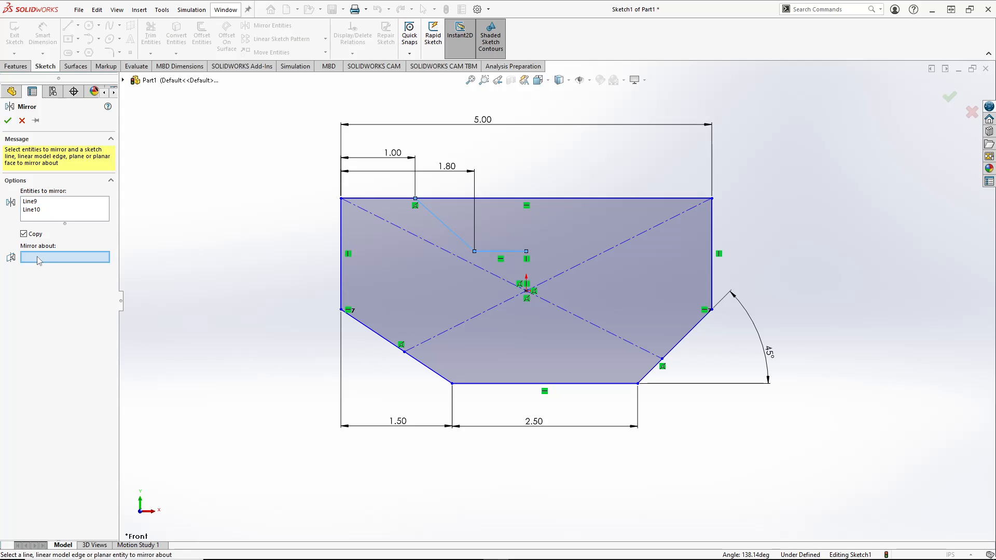
pyautogui.click(12, 92)
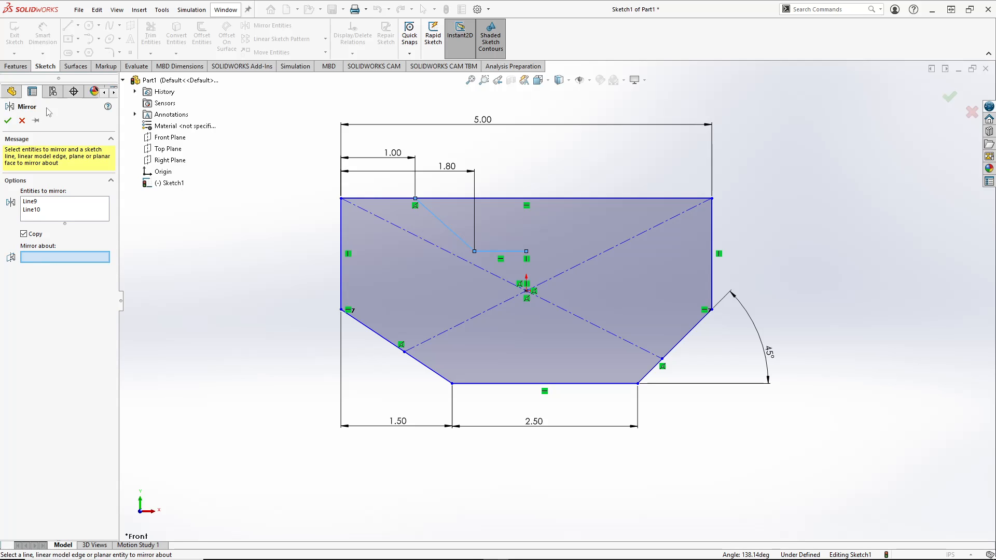
pyautogui.click(169, 162)
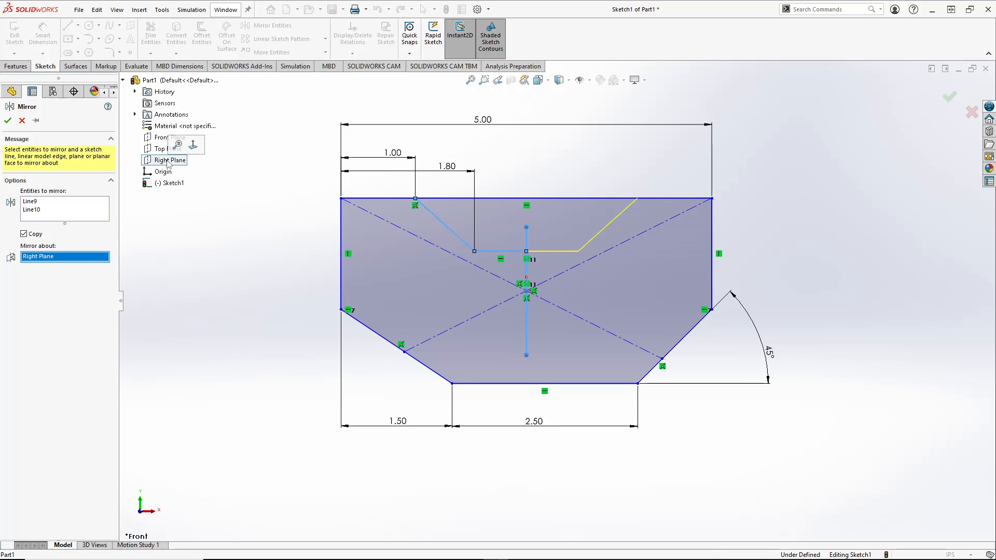
pyautogui.click(9, 122)
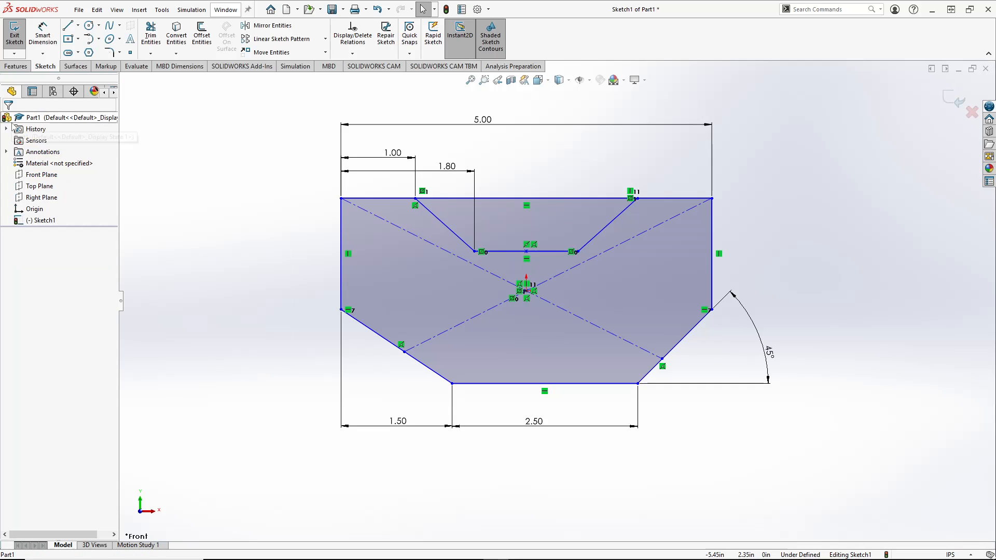
# Step: Power trim the segment of the plate's top edge that spans the notch opening
pyautogui.click(154, 37)
pyautogui.moveTo(555, 187); pyautogui.dragTo(561, 217)
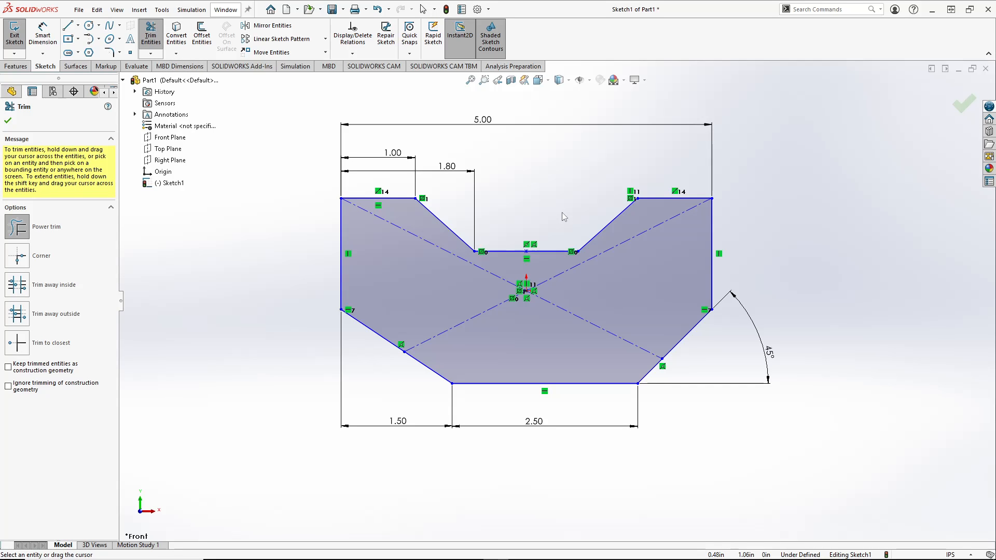
pyautogui.press('Escape')
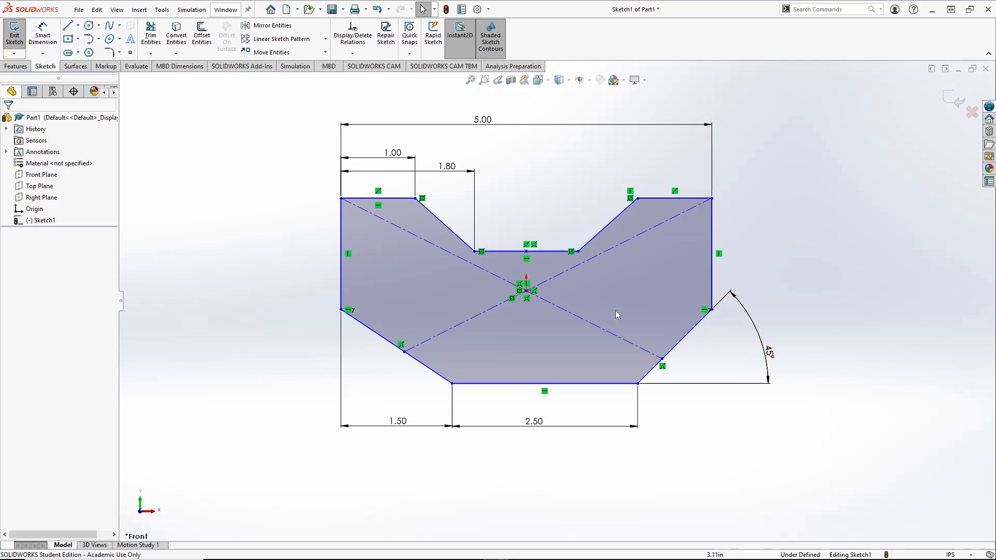
# Step: Sketch four separate circles inside the plate, two in each half, with radii of about 0.24 to 0.35 in
pyautogui.click(89, 25)
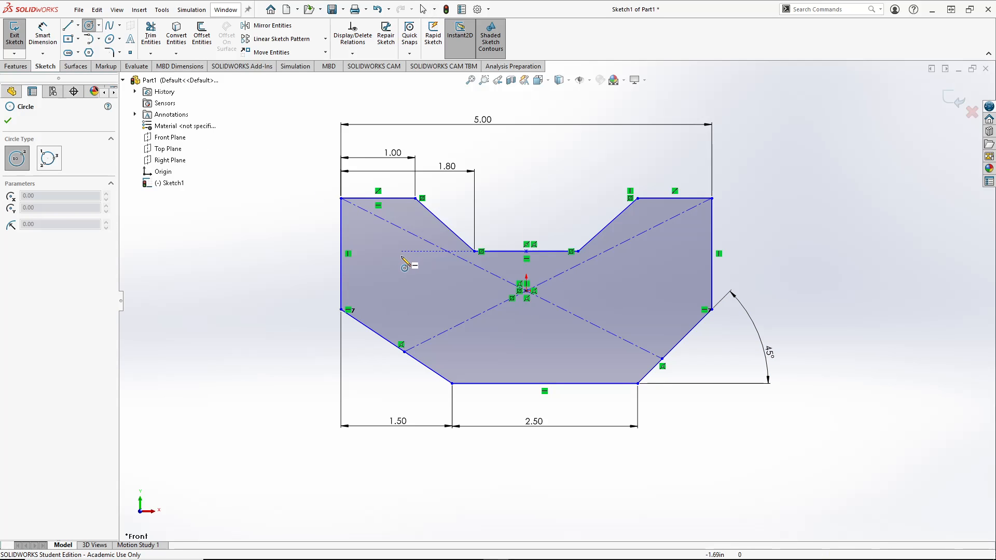
pyautogui.click(400, 251)
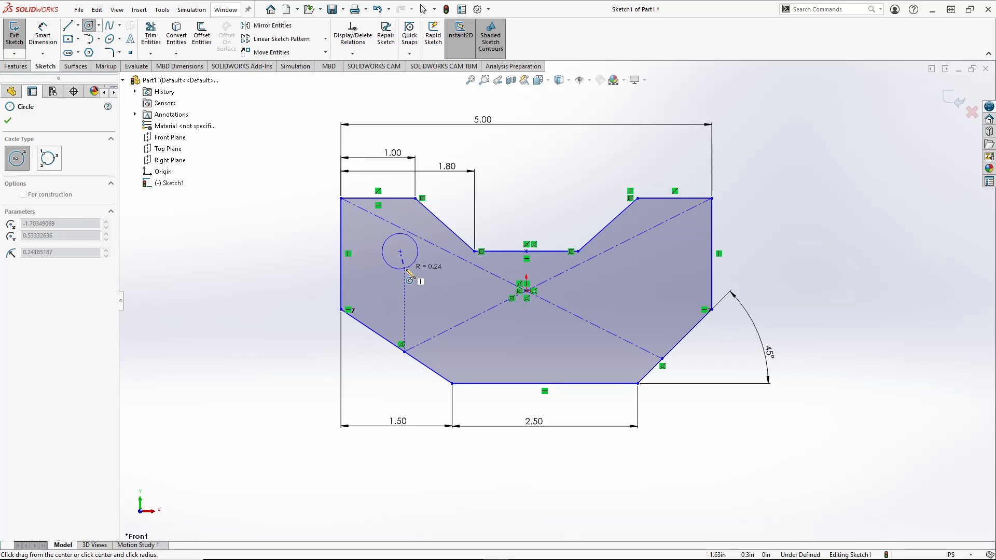
pyautogui.click(407, 270)
pyautogui.click(445, 310)
pyautogui.click(453, 326)
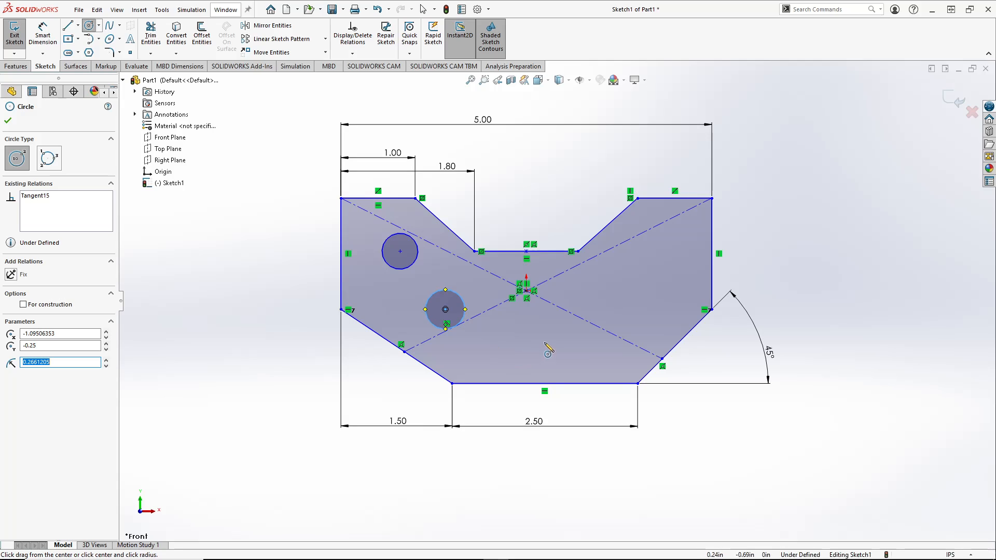
pyautogui.click(650, 281)
pyautogui.click(667, 295)
pyautogui.click(590, 342)
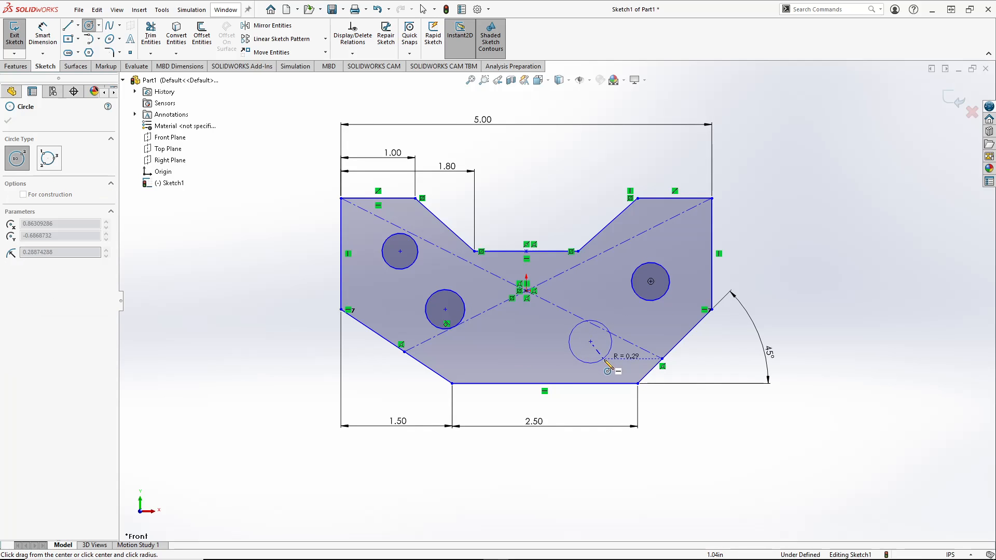
pyautogui.click(605, 361)
pyautogui.press('Escape')
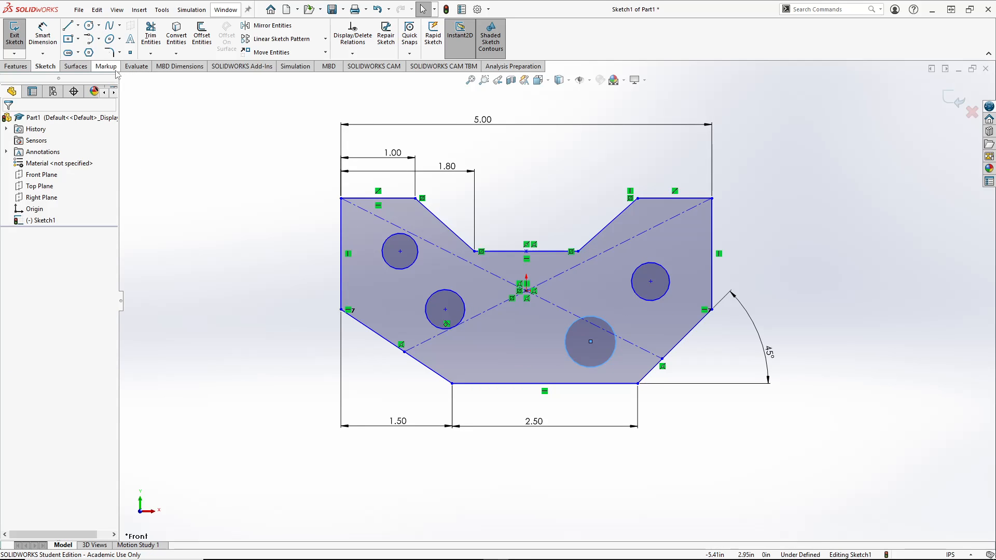
# Step: Check the reference drawing and dimension the upper-left circle's diameter at 0.5 in
pyautogui.hotkey('alt', 'Tab')
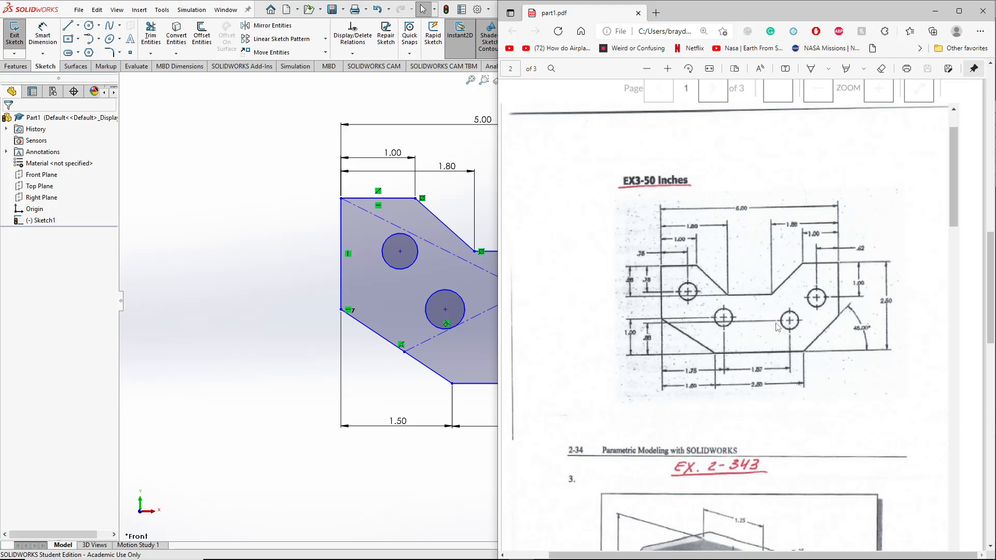
pyautogui.click(44, 37)
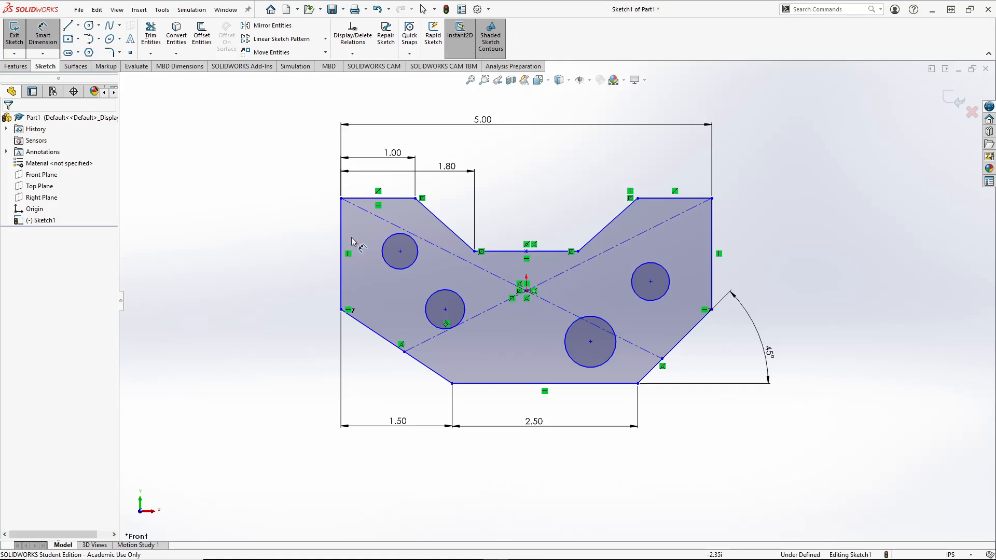
pyautogui.click(383, 252)
pyautogui.click(328, 251)
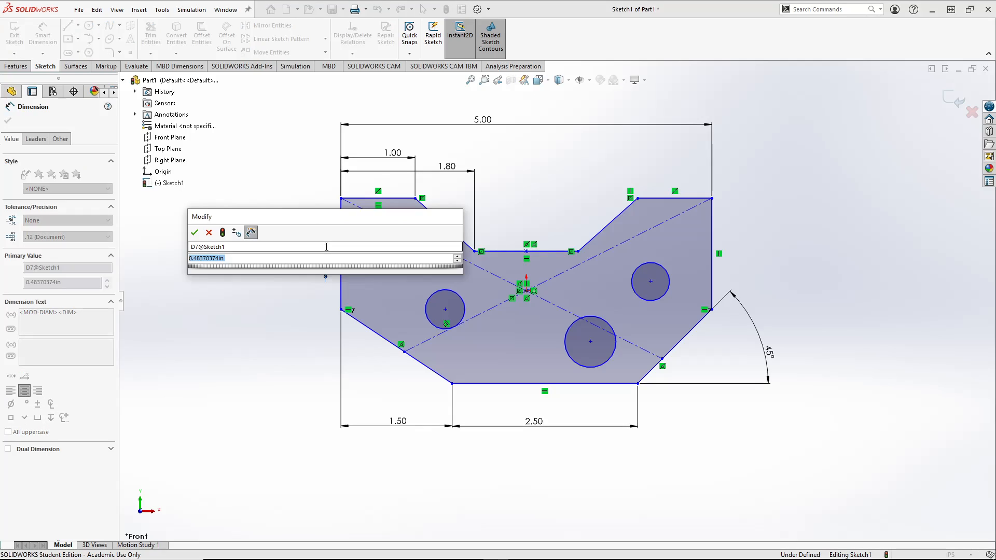
pyautogui.write('.5')
pyautogui.press('Return')
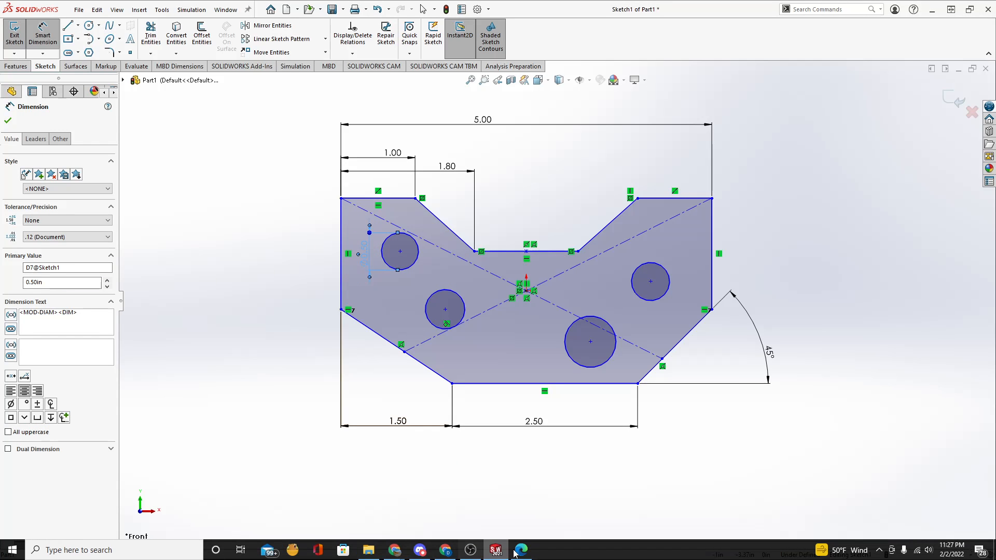
pyautogui.click(496, 551)
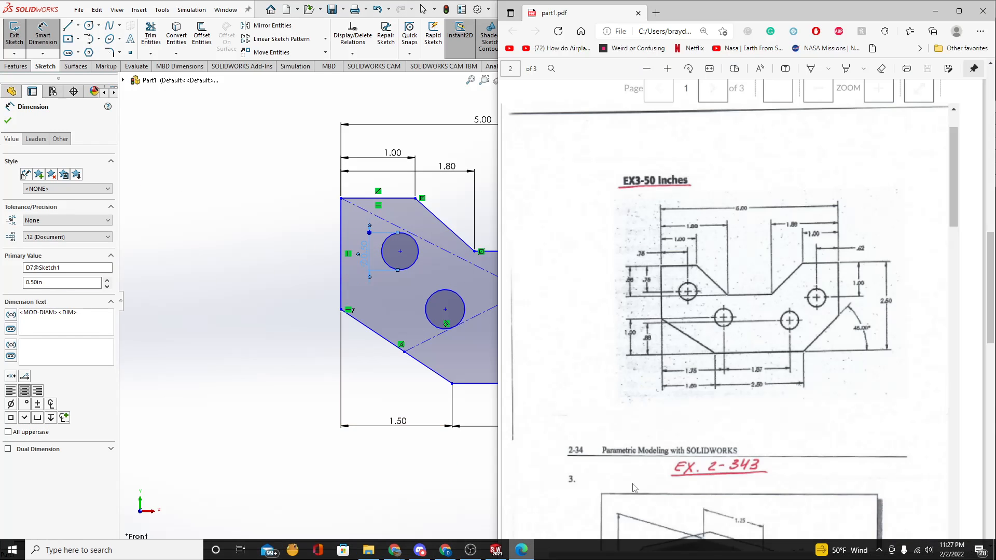
pyautogui.click(295, 241)
pyautogui.press('Escape')
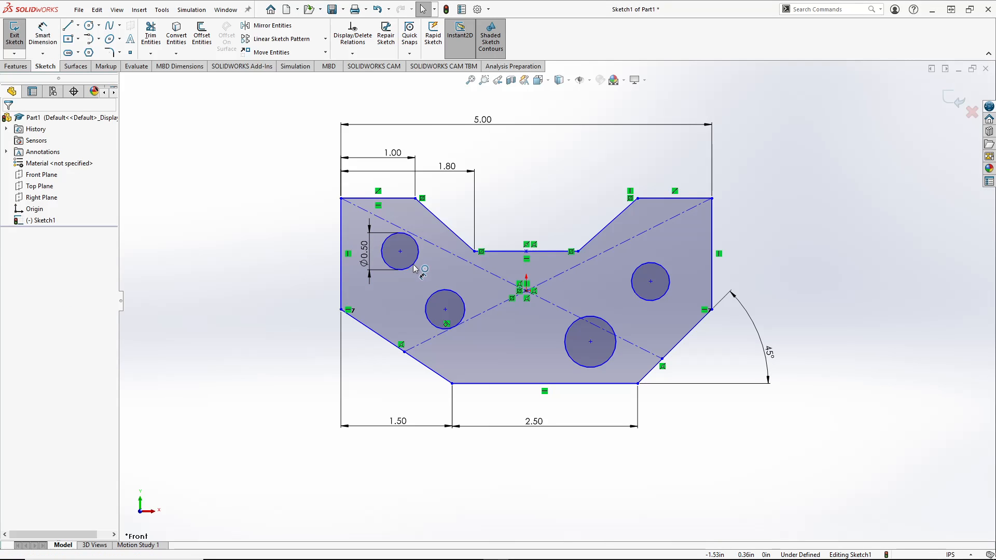
# Step: Add an equal relation between all four circles
pyautogui.click(416, 260)
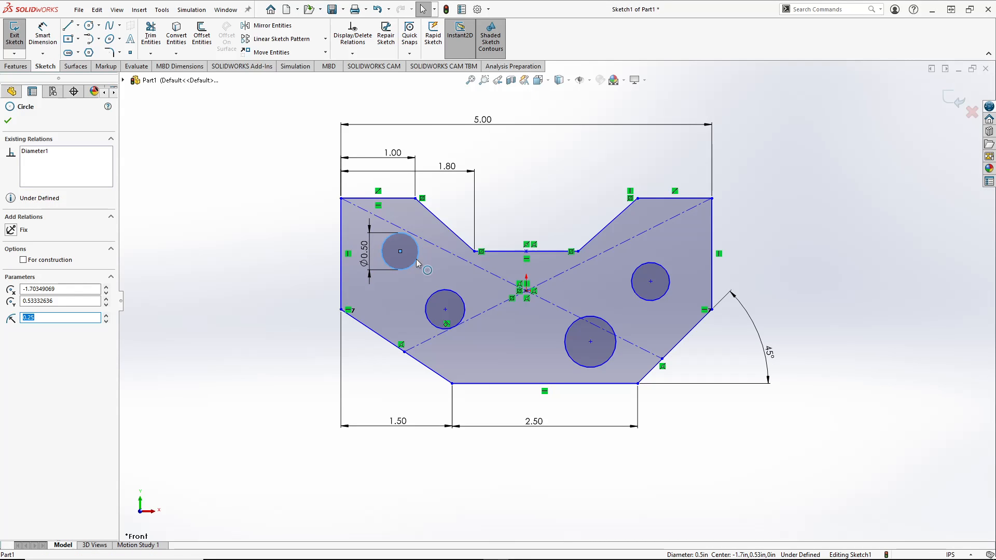
pyautogui.keyDown('ctrl'); pyautogui.click(439, 296); pyautogui.keyUp('ctrl')
pyautogui.keyDown('ctrl'); pyautogui.click(607, 322); pyautogui.keyUp('ctrl')
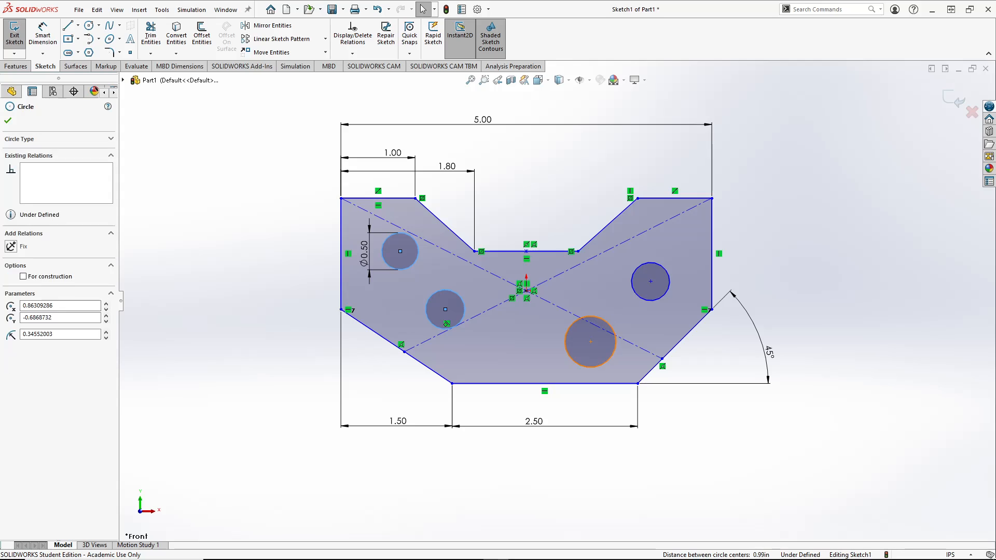
pyautogui.keyDown('ctrl'); pyautogui.click(637, 296); pyautogui.keyUp('ctrl')
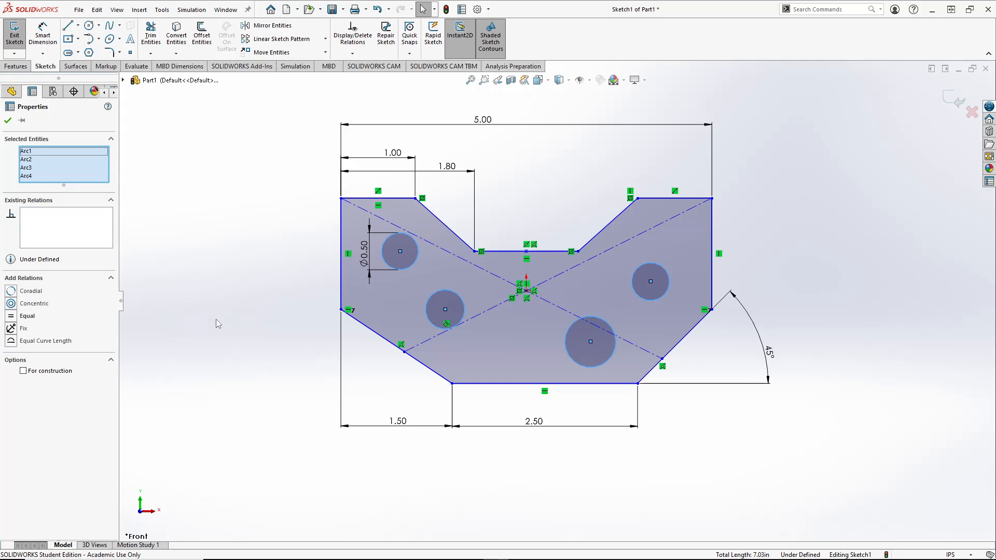
pyautogui.click(12, 320)
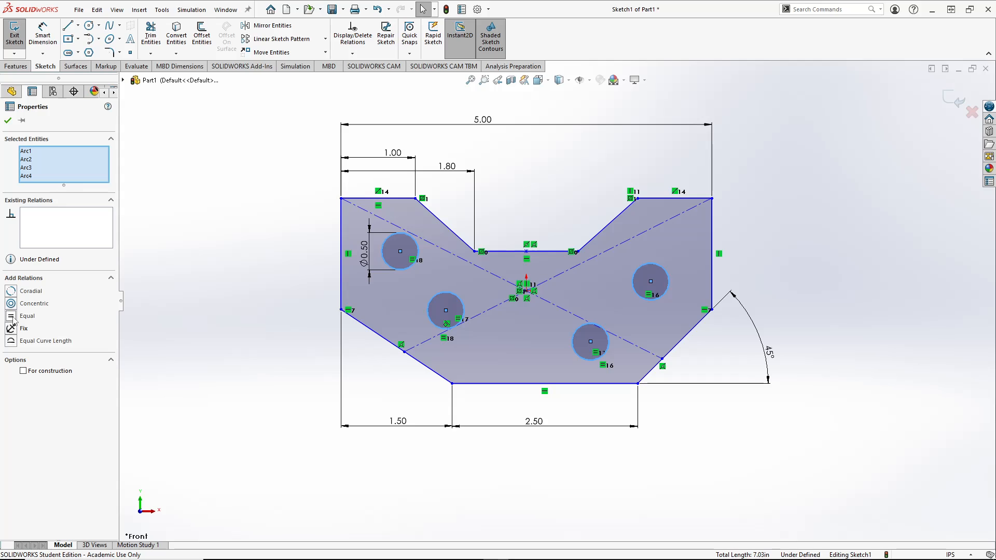
pyautogui.click(9, 124)
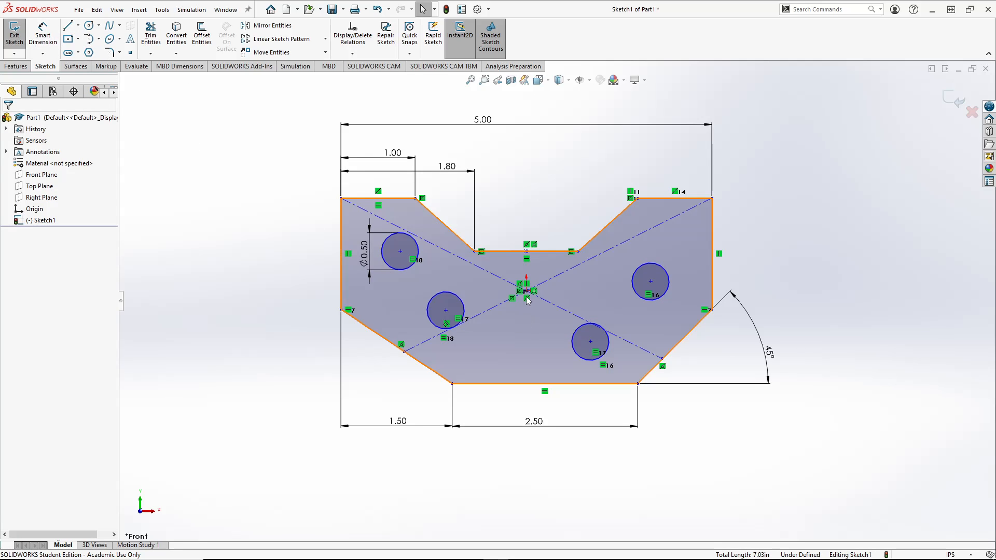
# Step: Following the reference drawing, dimension the upper-left circle's centre from the plate's top edge at 0.75 in
pyautogui.hotkey('alt', 'Tab')
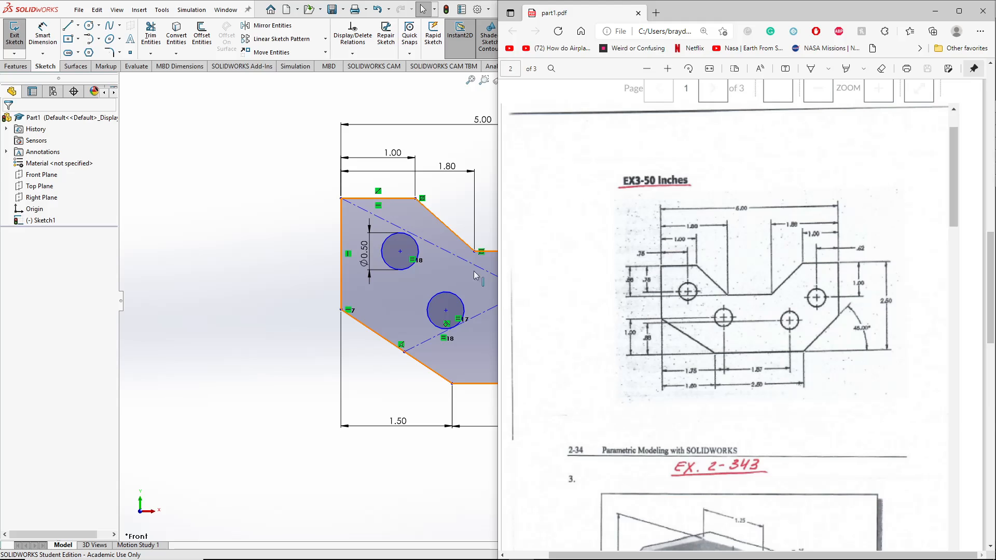
pyautogui.click(268, 225)
pyautogui.click(44, 38)
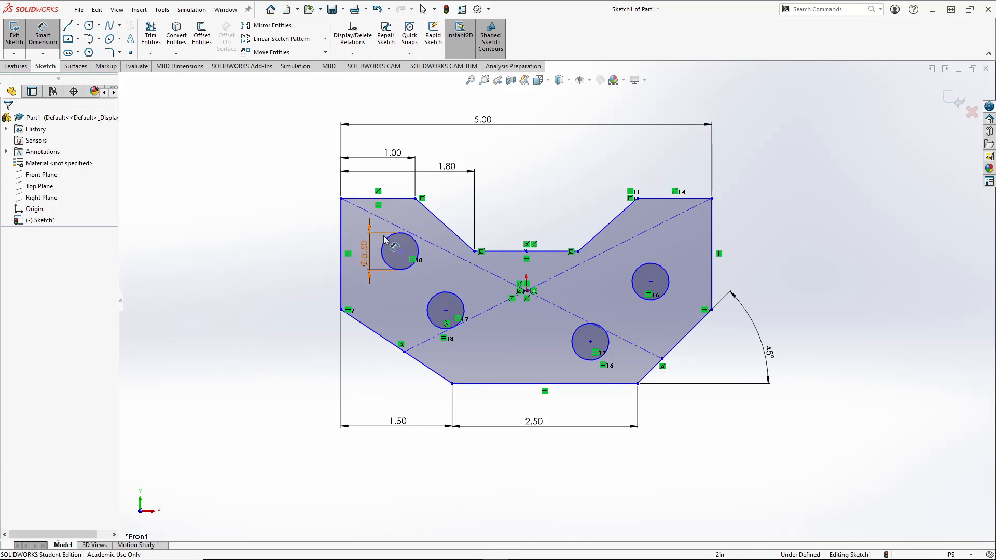
pyautogui.click(400, 253)
pyautogui.click(376, 198)
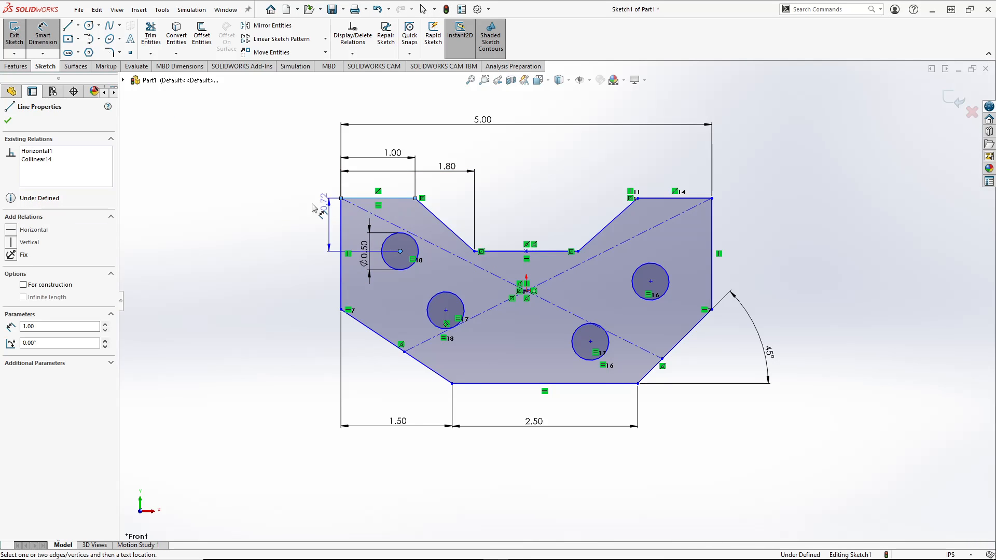
pyautogui.click(301, 223)
pyautogui.write('0.75')
pyautogui.press('Return')
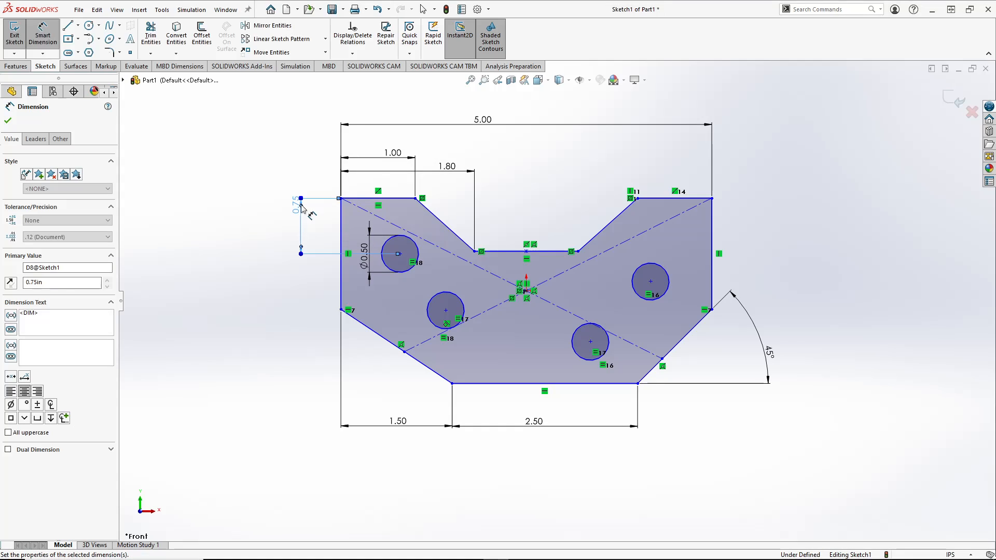
# Step: Dimension the upper-left circle's centre from the plate's left edge at 0.75 in
pyautogui.click(399, 253)
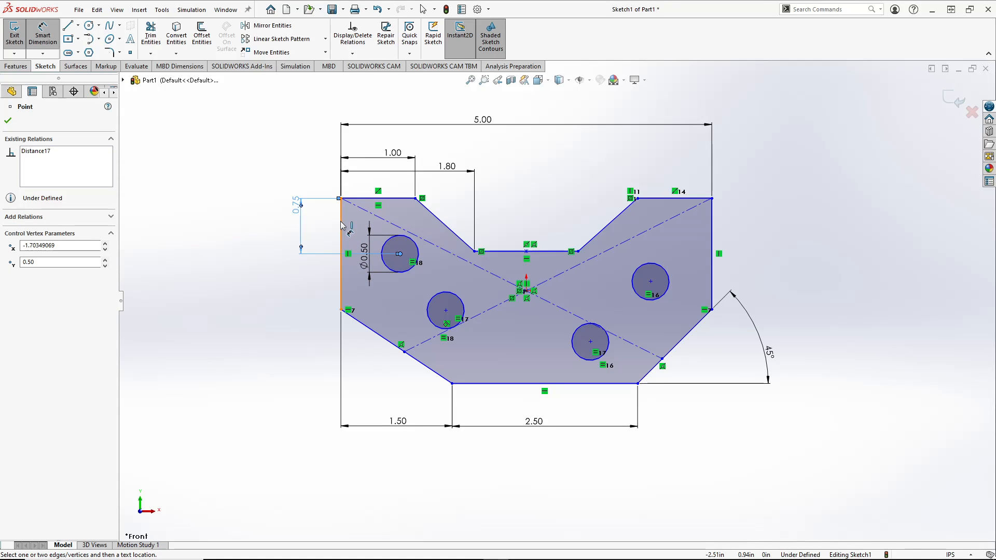
pyautogui.click(341, 228)
pyautogui.click(369, 189)
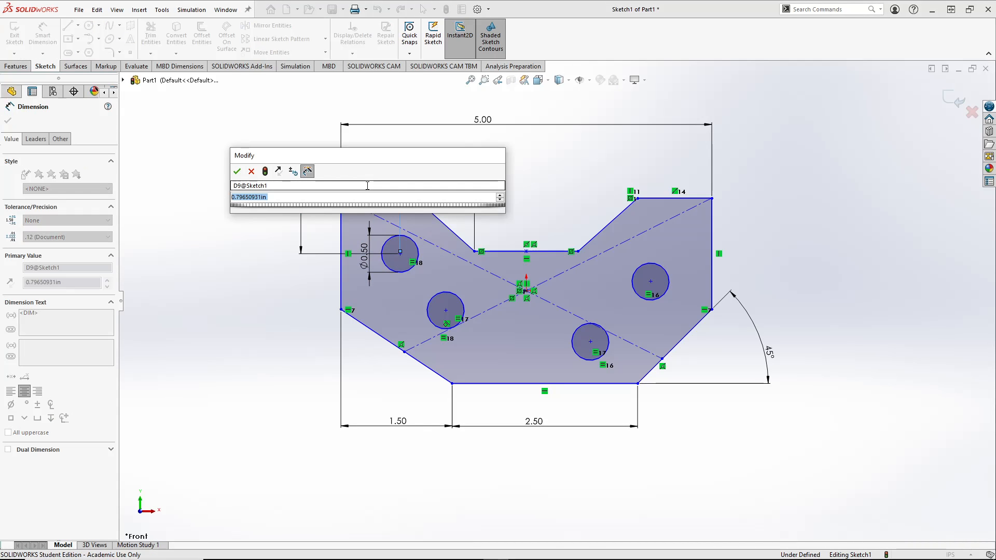
pyautogui.write('.75')
pyautogui.press('Return')
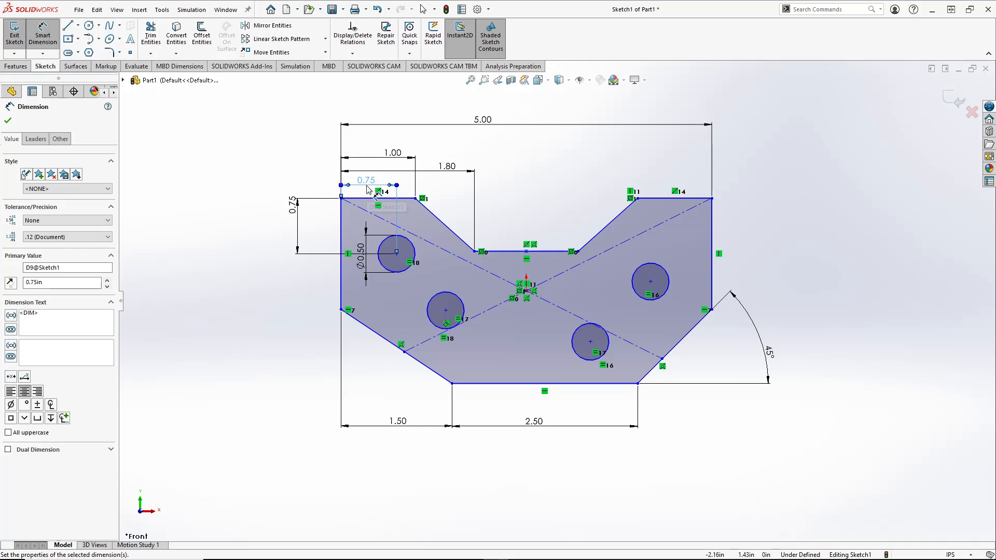
pyautogui.press('Escape')
# Step: Following the reference drawing, dimension the lower-left circle's centre from the plate's left edge at 1.75 in and place the dimension below the plate
pyautogui.hotkey('alt', 'Tab')
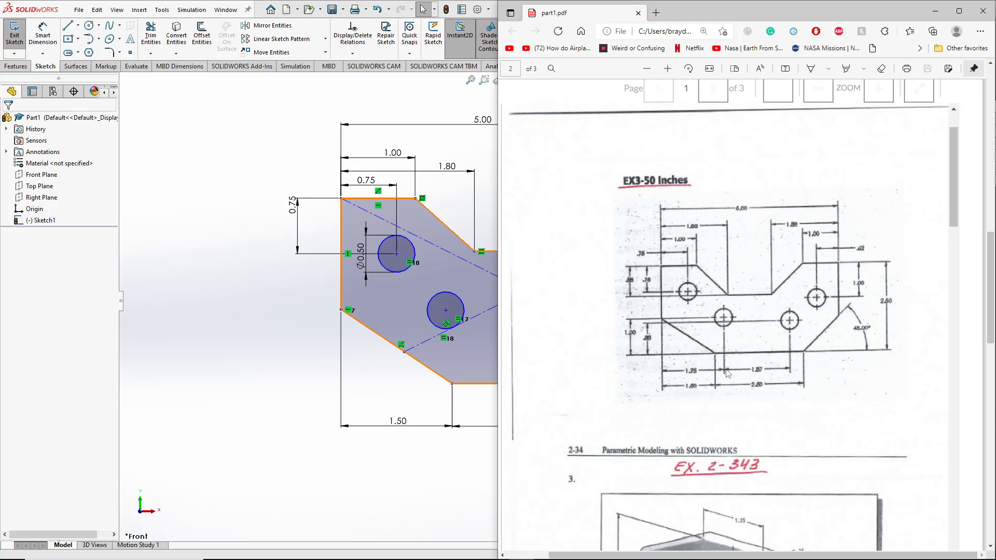
pyautogui.hotkey('alt', 'Tab')
pyautogui.click(43, 35)
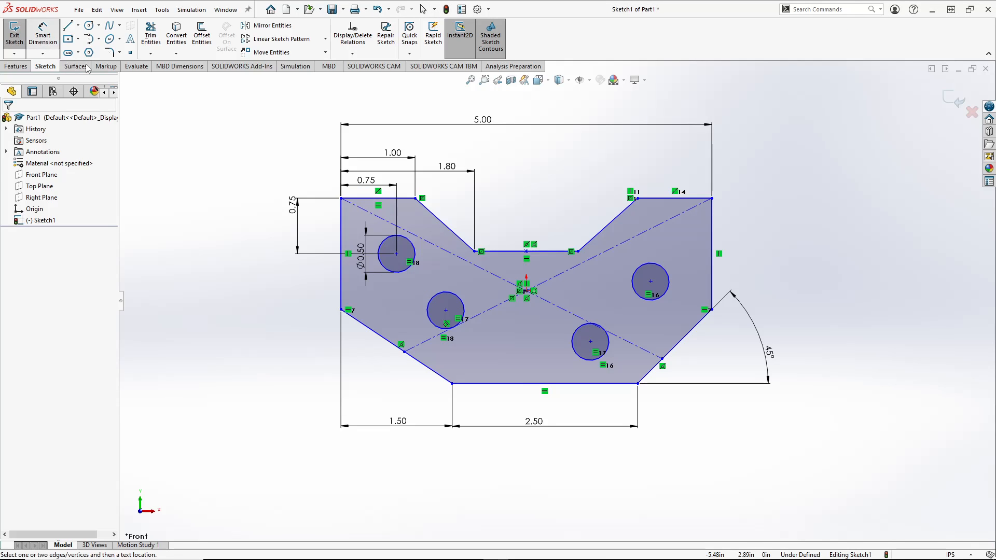
pyautogui.click(444, 310)
pyautogui.click(341, 293)
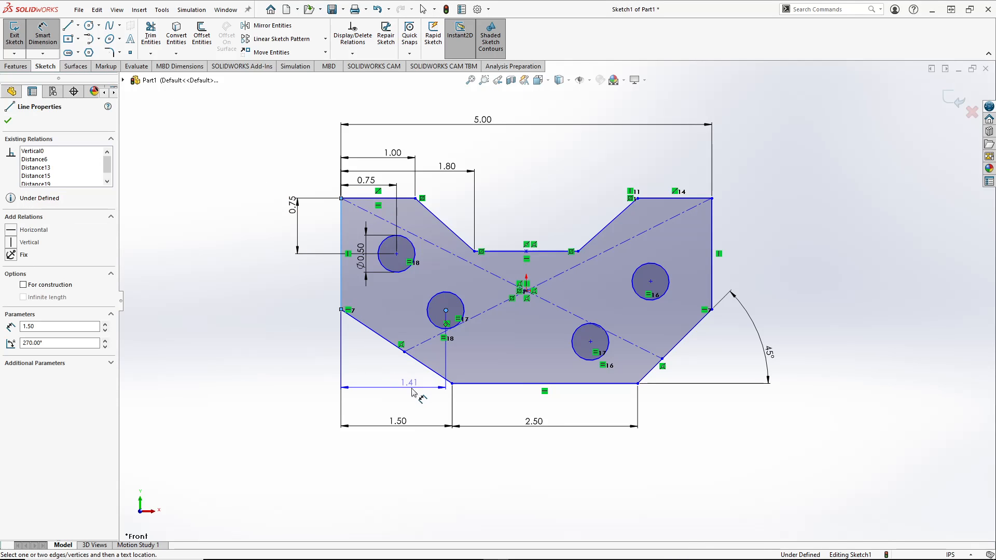
pyautogui.click(429, 405)
pyautogui.write('1.75')
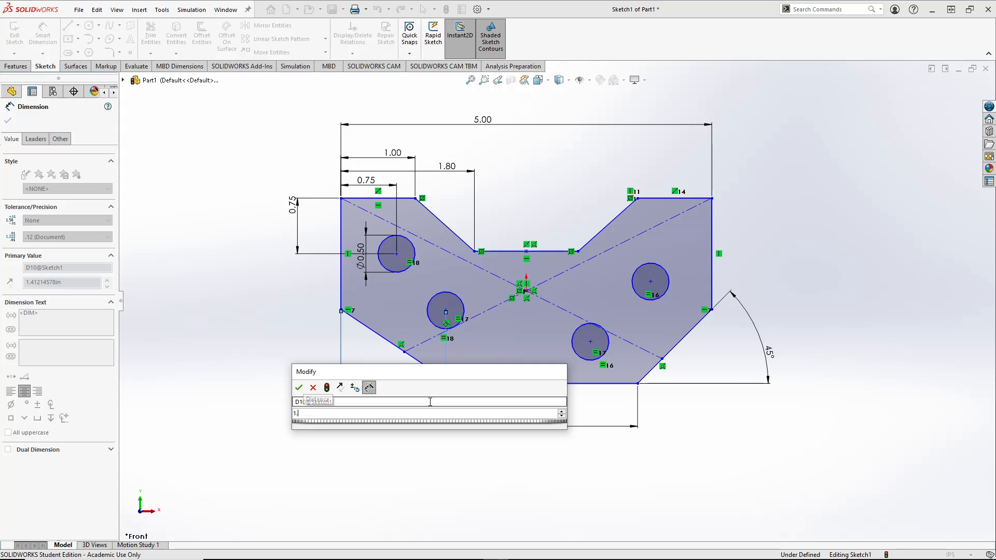
pyautogui.press('Return')
pyautogui.moveTo(449, 383); pyautogui.dragTo(442, 410)
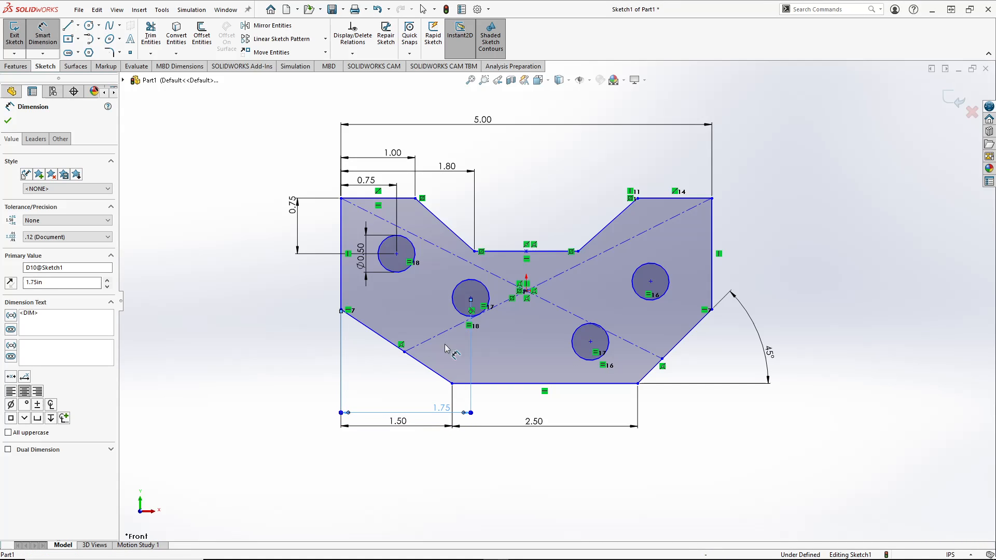
# Step: Dimension the lower-left circle's centre from the plate's bottom edge, try a value of 1 in, and undo that value change
pyautogui.click(470, 299)
pyautogui.click(487, 385)
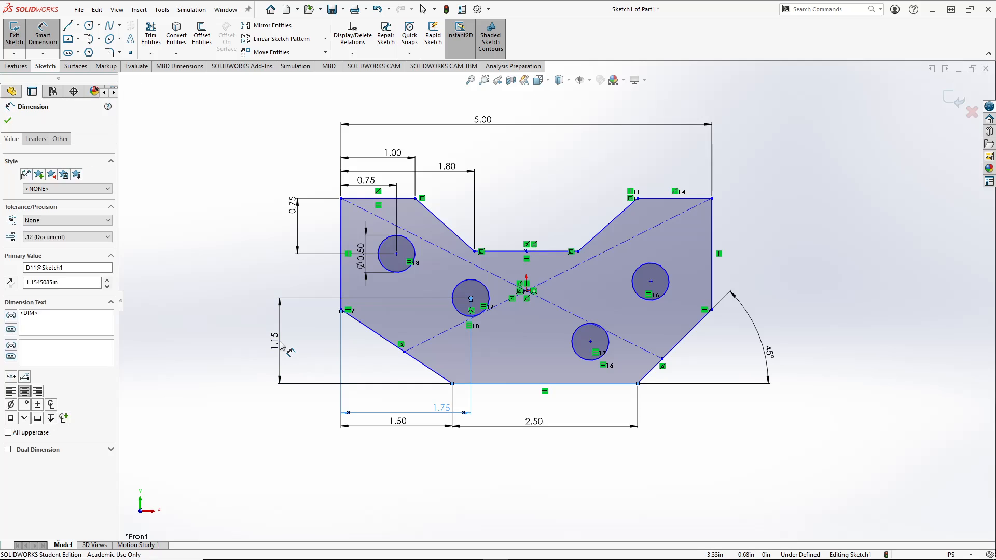
pyautogui.click(281, 345)
pyautogui.write('1')
pyautogui.press('Return')
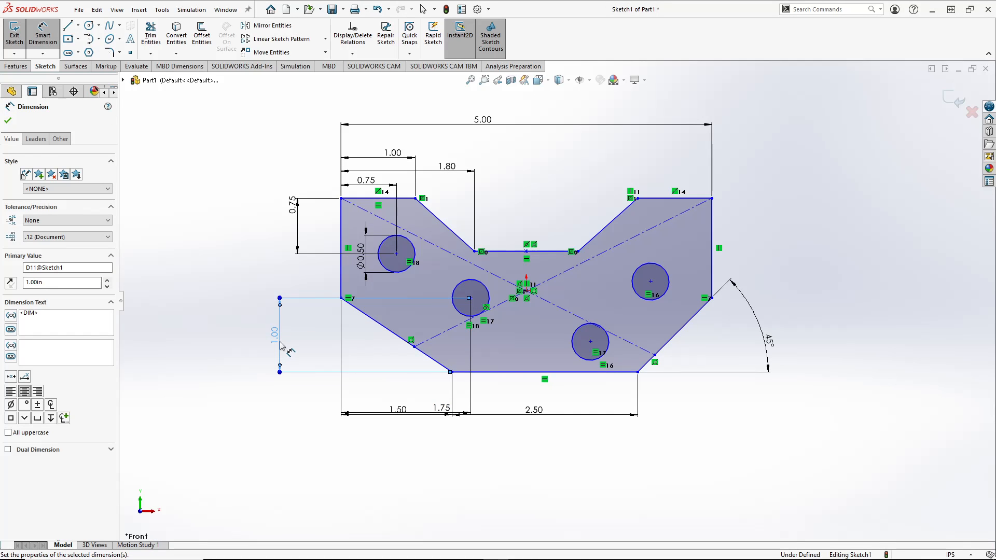
pyautogui.hotkey('ctrl', 'z')
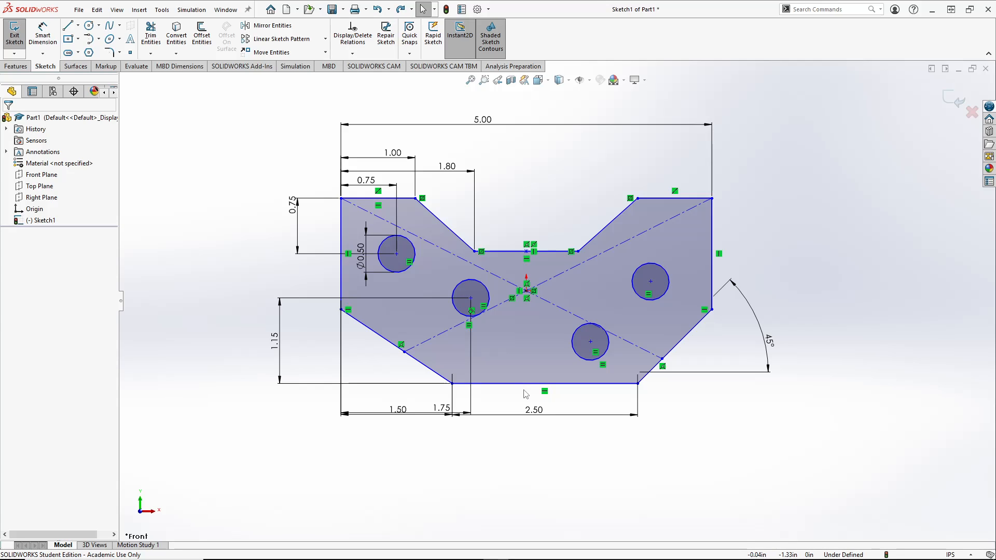
# Step: Dimension the plate's overall height between its top and bottom edges at 2.5 in
pyautogui.click(43, 36)
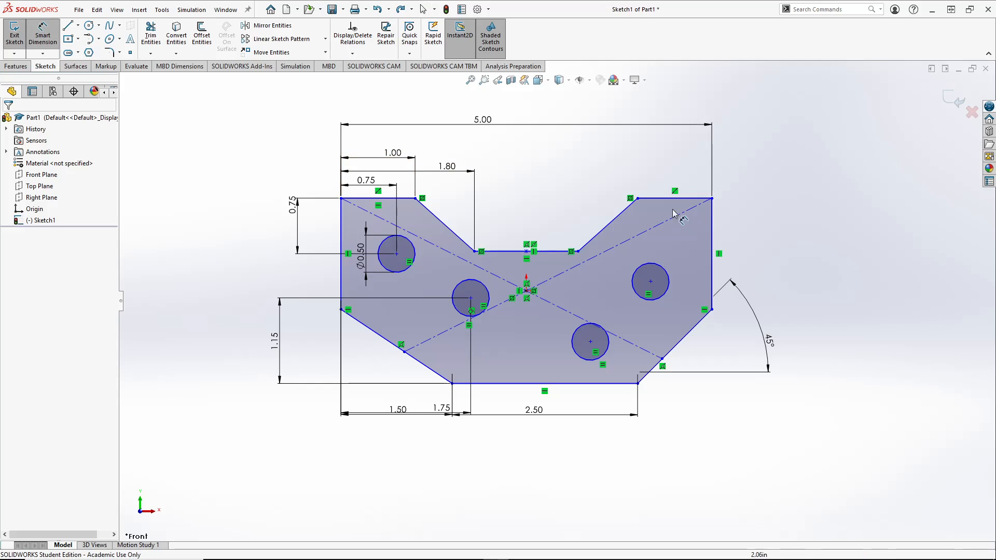
pyautogui.click(677, 198)
pyautogui.click(616, 387)
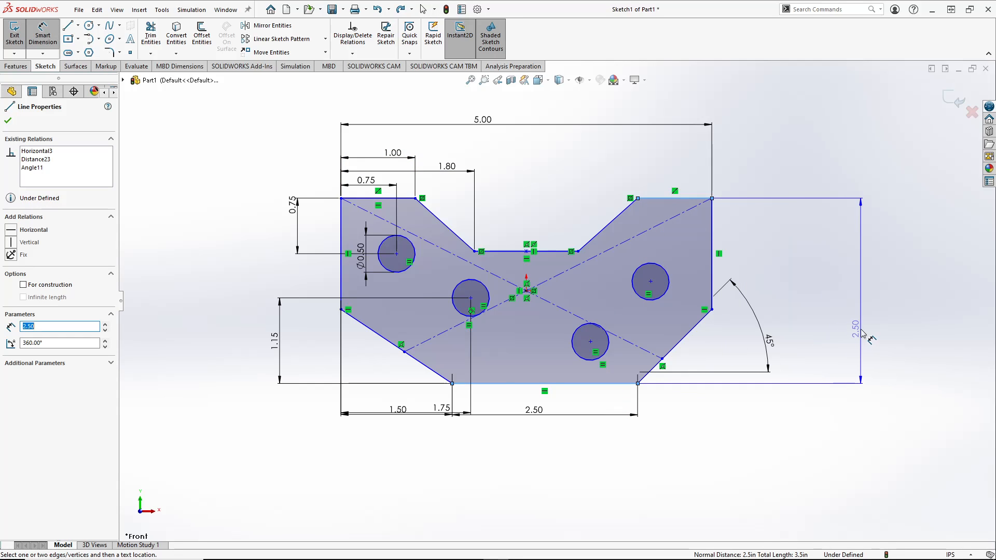
pyautogui.click(863, 330)
pyautogui.press('Return')
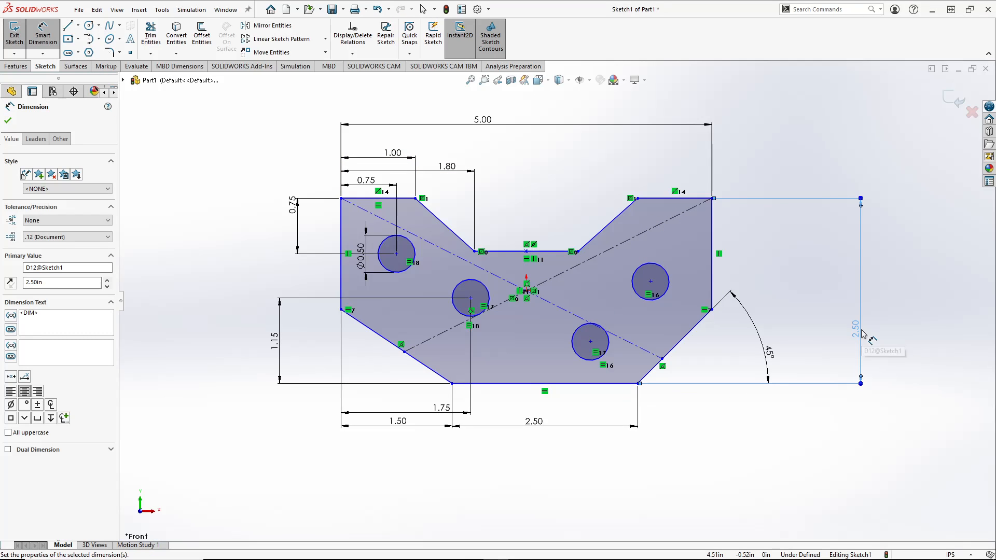
# Step: Reposition the overall height dimension to the plate's left side and shift the upper-left circle's vertical 0.75 dimension closer to the plate
pyautogui.moveTo(862, 332); pyautogui.dragTo(212, 314)
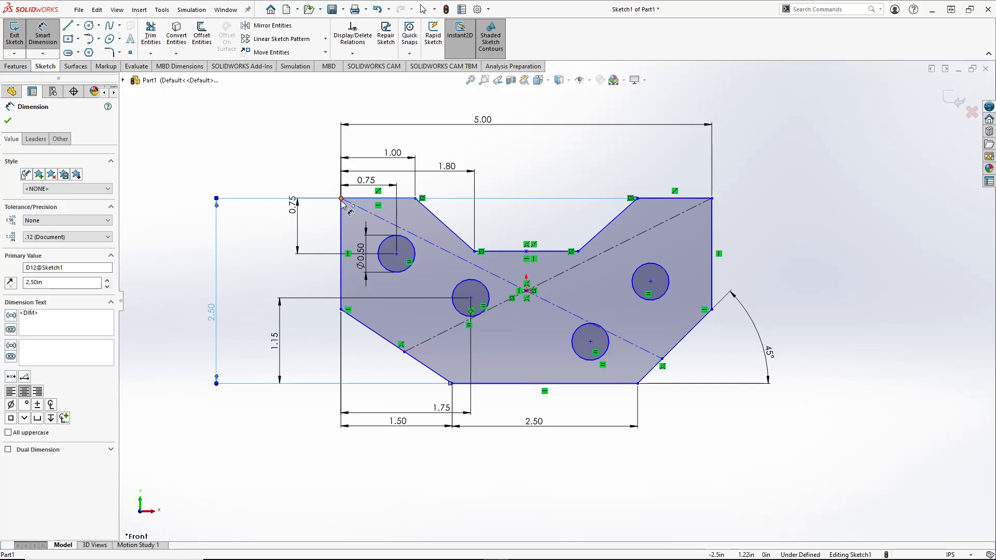
pyautogui.moveTo(294, 207); pyautogui.dragTo(299, 224)
pyautogui.moveTo(213, 314); pyautogui.dragTo(229, 322)
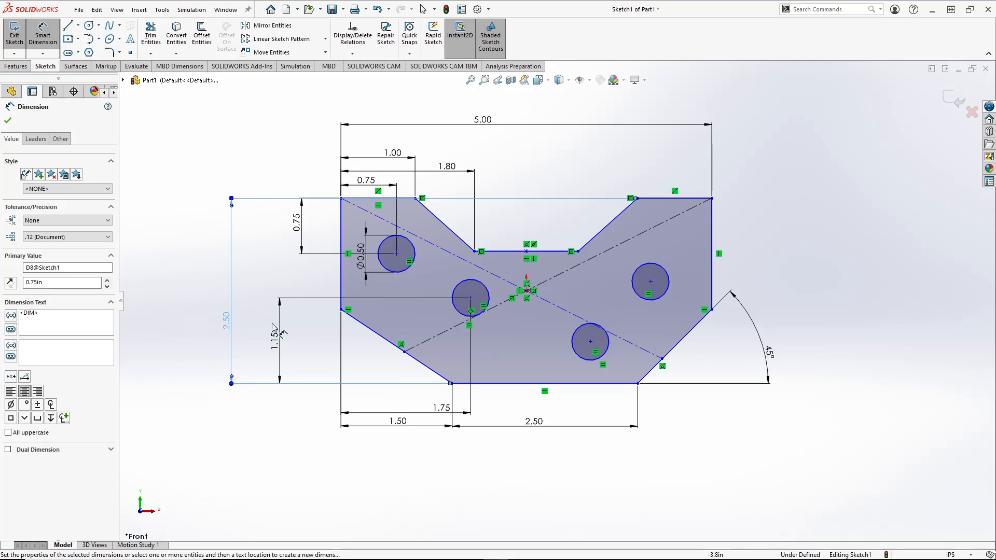
pyautogui.click(8, 121)
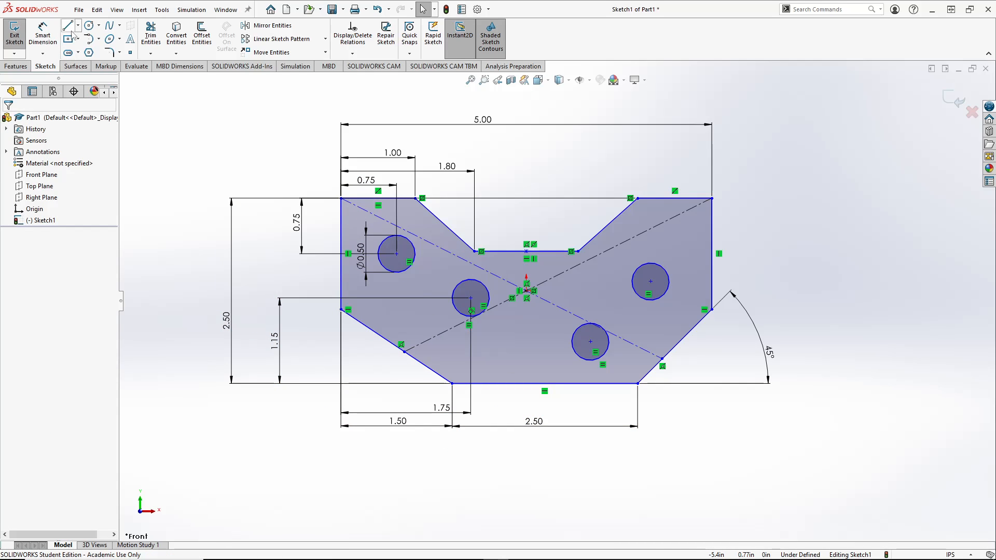
# Step: Set the lower-left circle's centre distance from the plate's bottom edge to 1 in
pyautogui.click(52, 39)
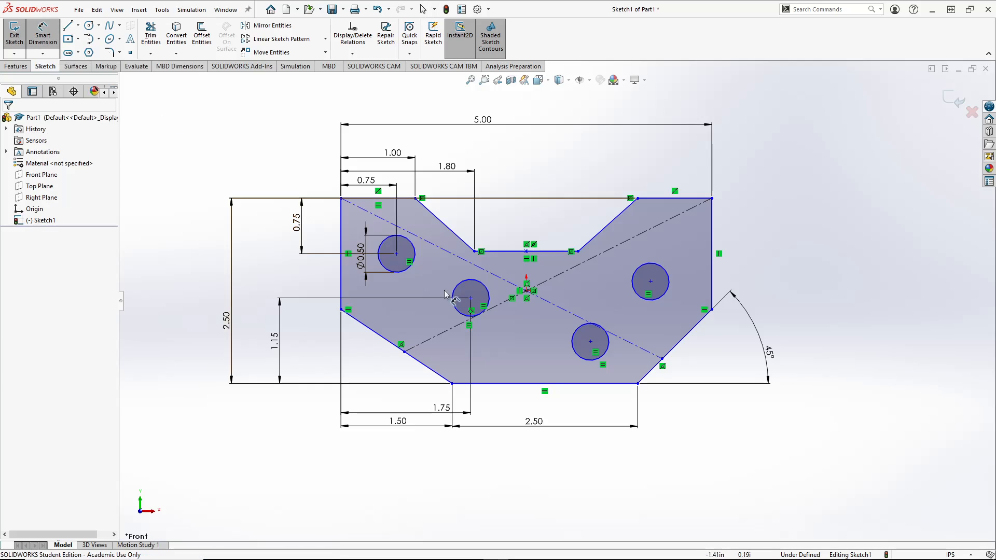
pyautogui.click(485, 384)
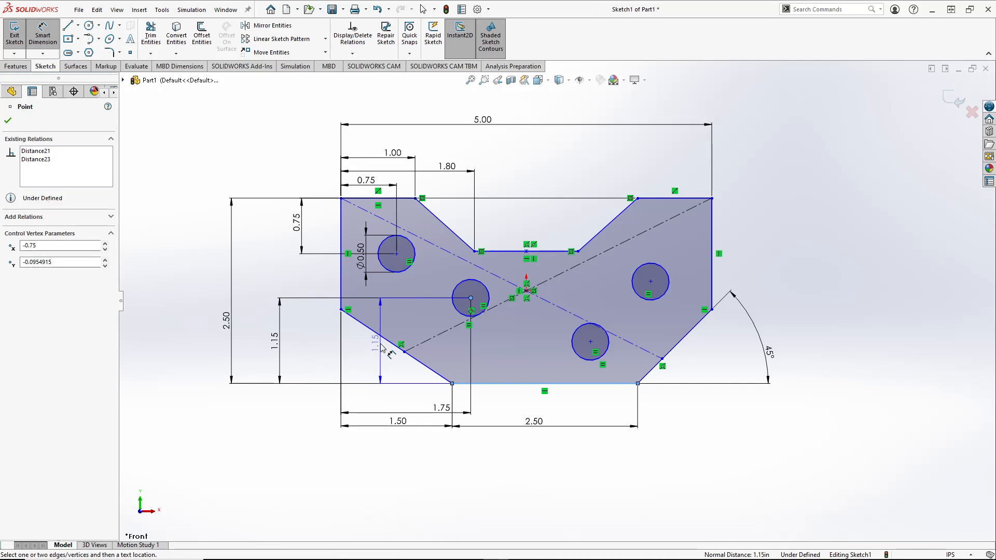
pyautogui.click(280, 345)
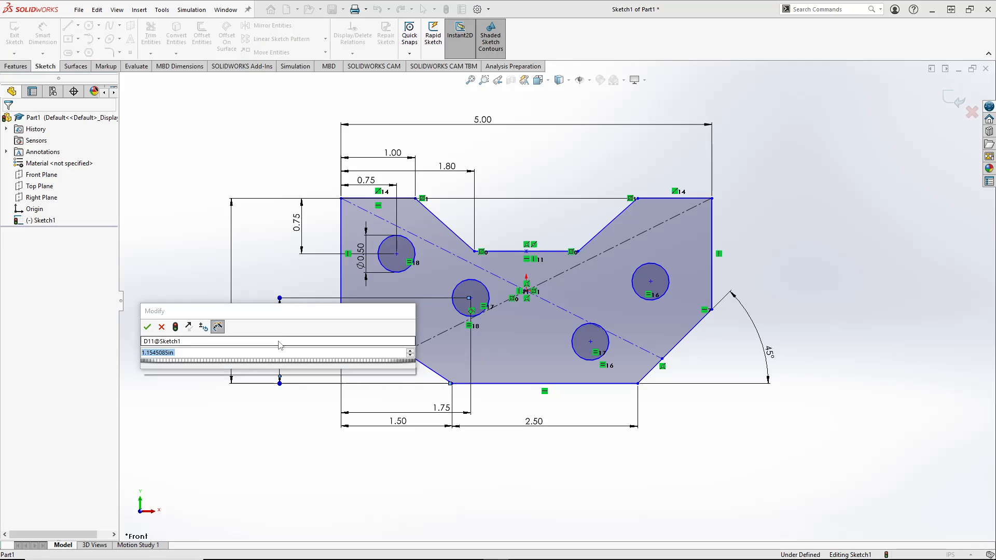
pyautogui.write('1')
pyautogui.press('Return')
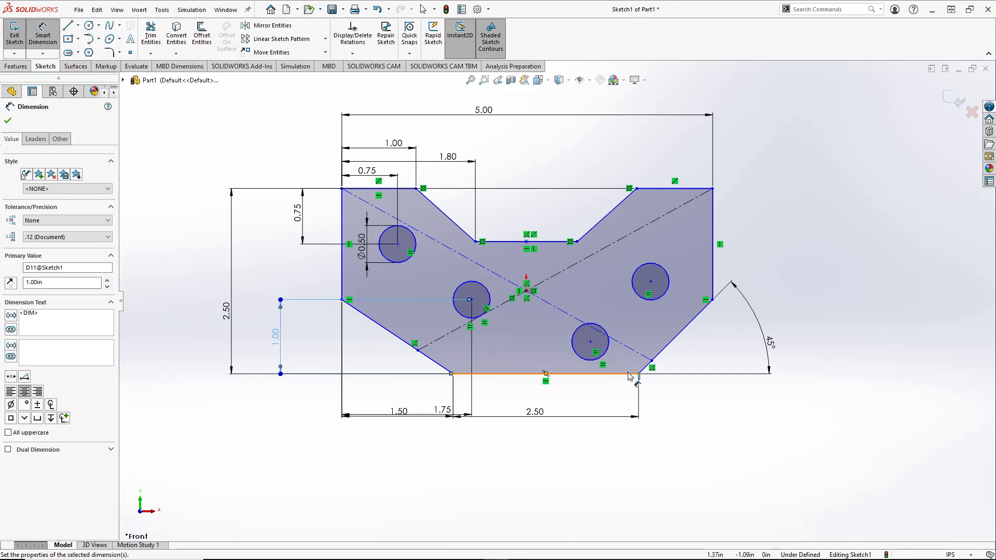
pyautogui.press('Escape')
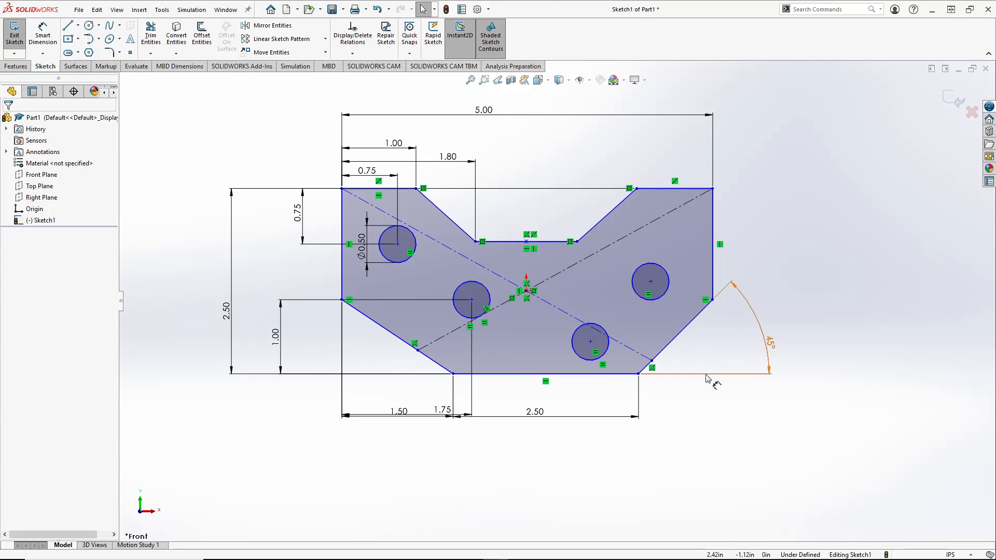
# Step: Following the reference drawing, dimension the horizontal distance between the two lower circles' centres at 1.87 in
pyautogui.hotkey('alt', 'Tab')
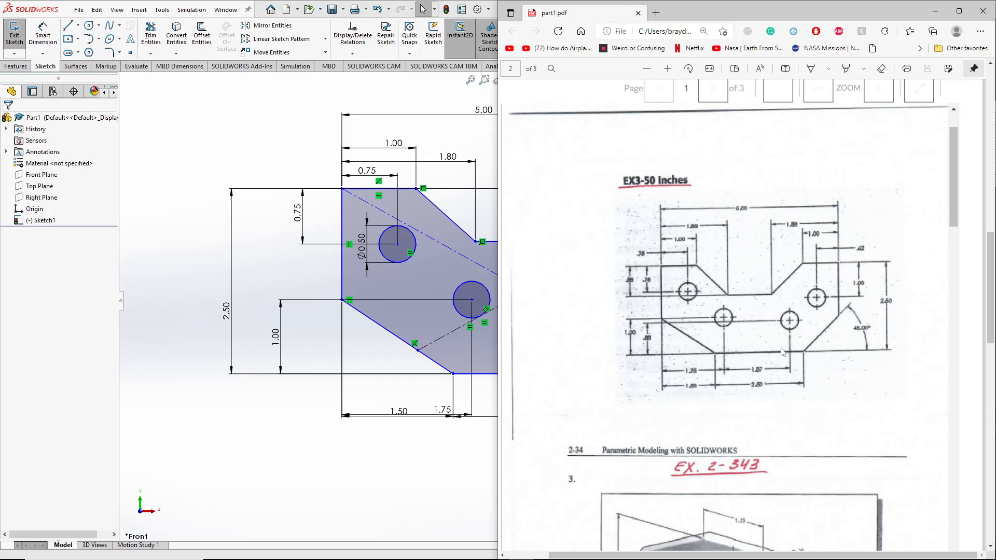
pyautogui.hotkey('alt', 'Tab')
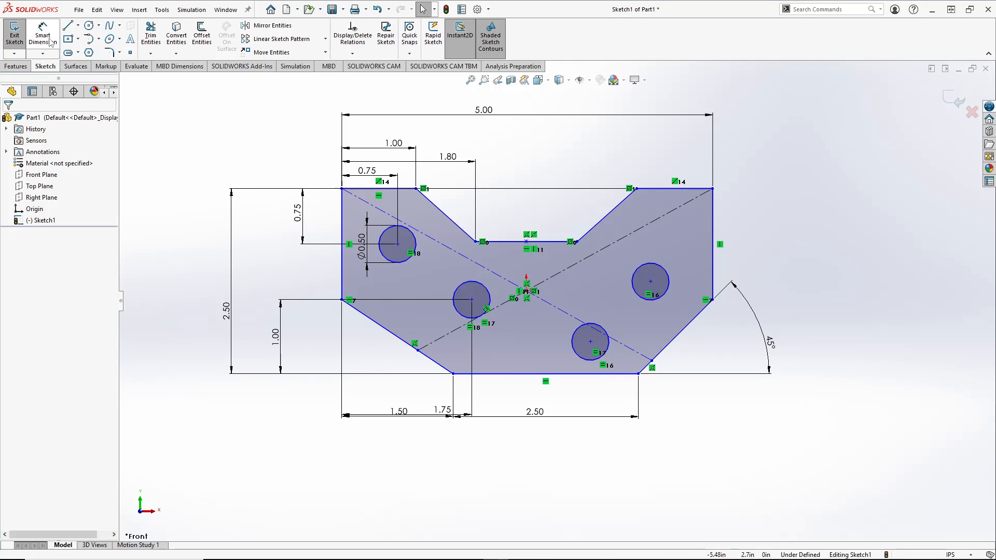
pyautogui.click(51, 41)
pyautogui.click(471, 300)
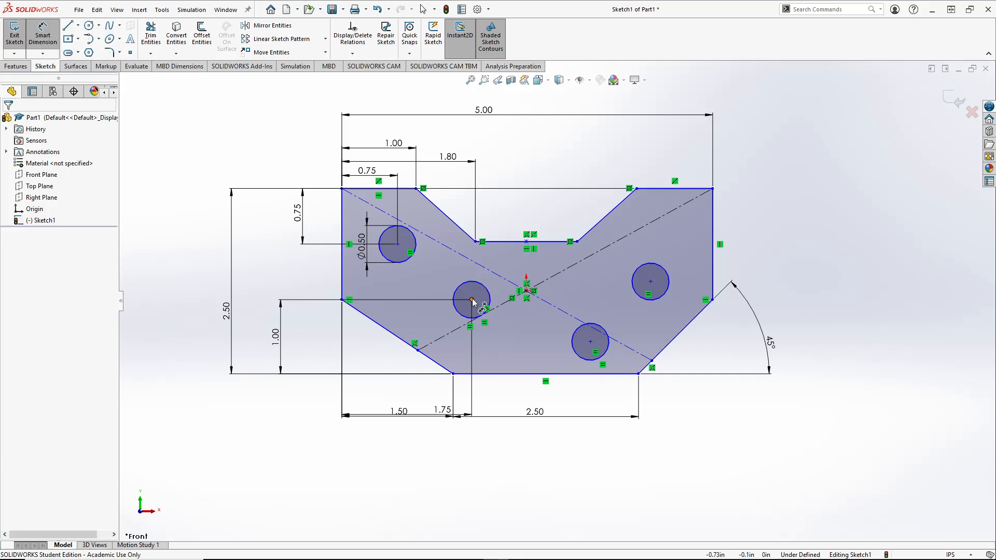
pyautogui.click(590, 342)
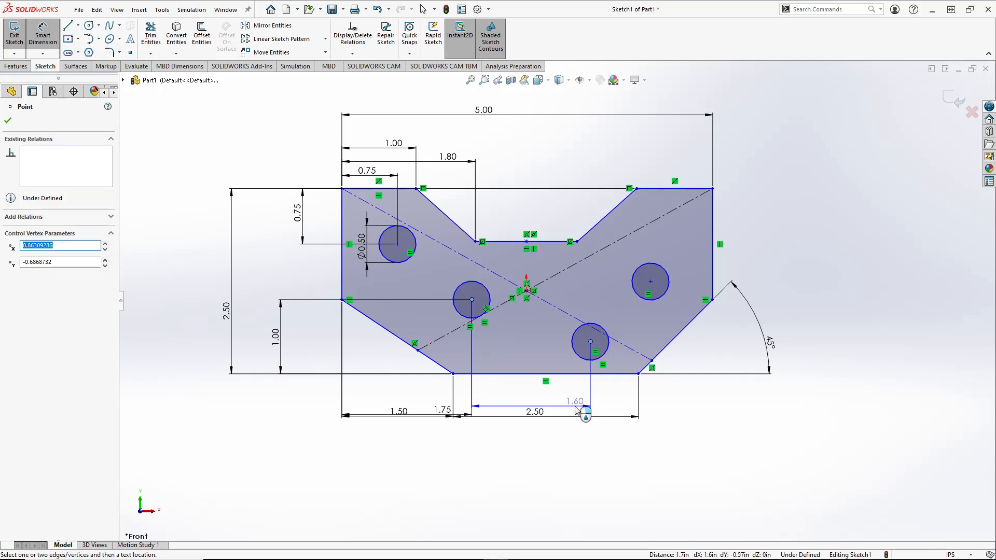
pyautogui.click(577, 410)
pyautogui.write('1.87')
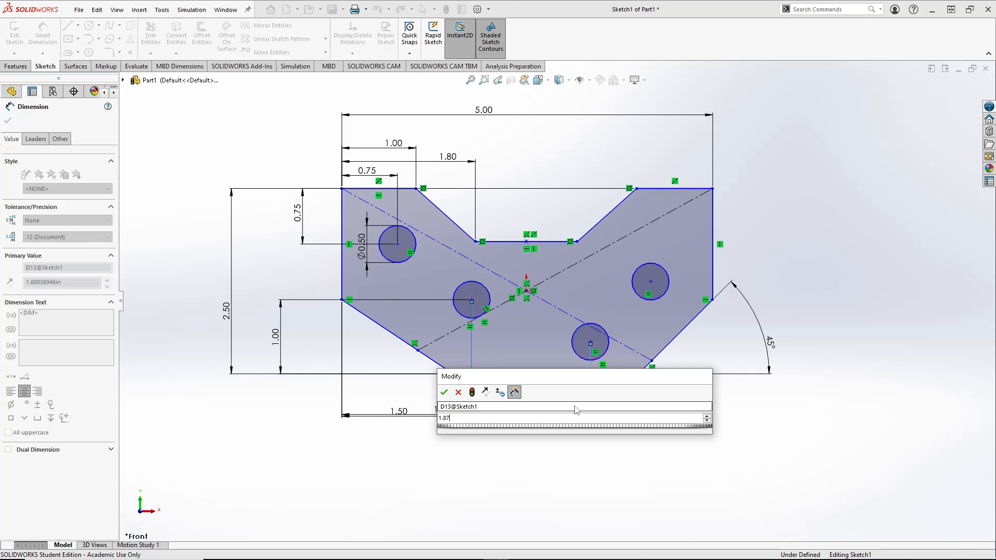
pyautogui.press('Return')
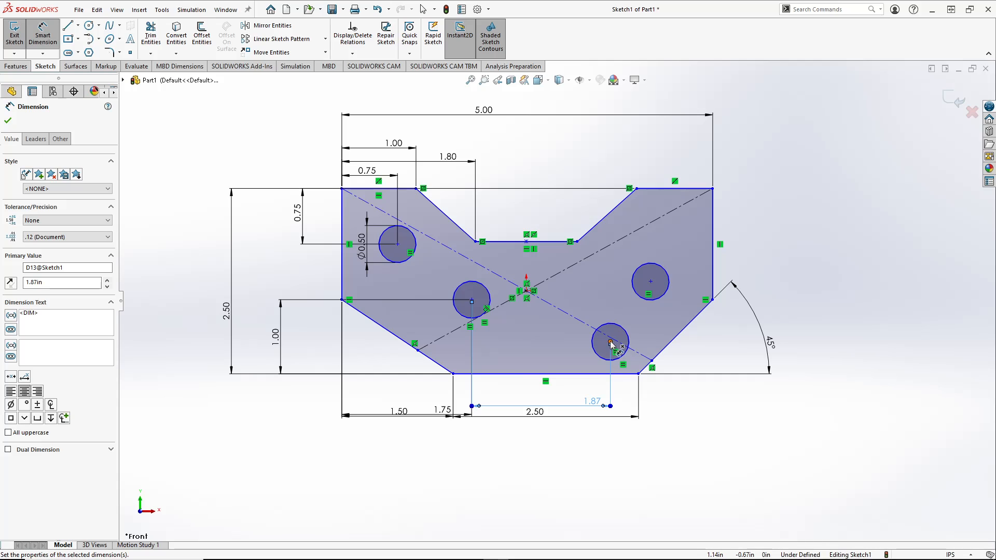
# Step: Check the reference drawing and dimension the lower-right circle's centre from the plate's bottom edge at 0.85 in
pyautogui.click(564, 373)
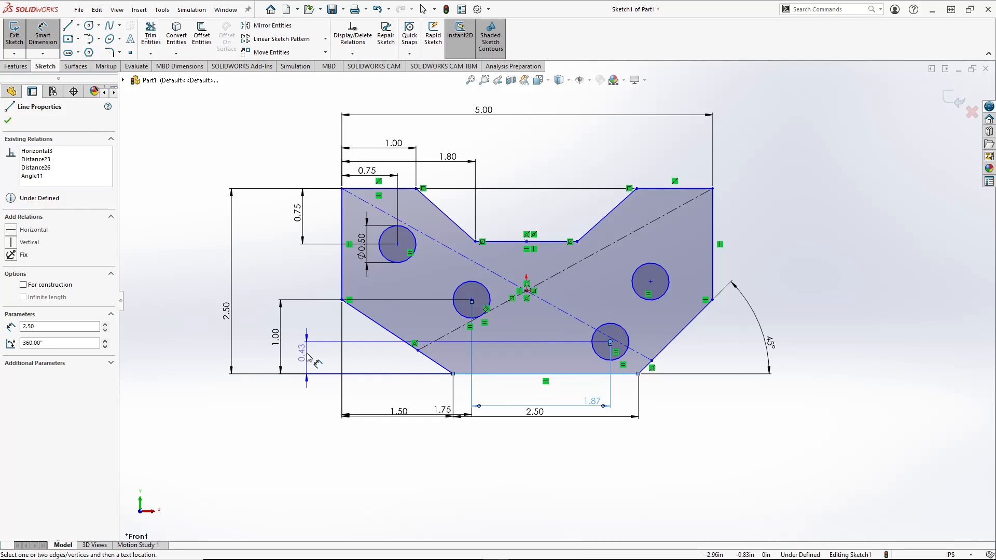
pyautogui.click(310, 358)
pyautogui.hotkey('alt', 'Tab')
pyautogui.hotkey('alt', 'Tab')
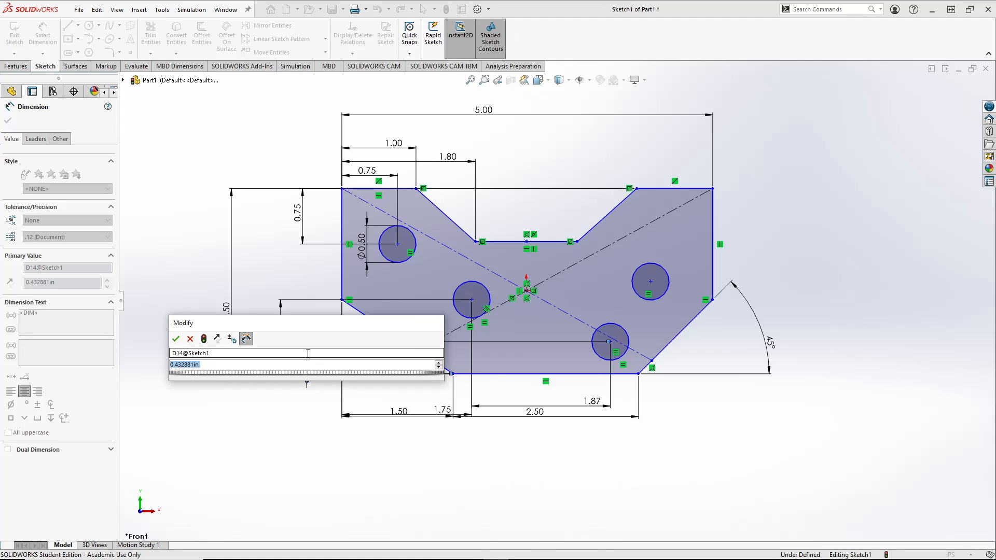
pyautogui.write('0.85')
pyautogui.press('Return')
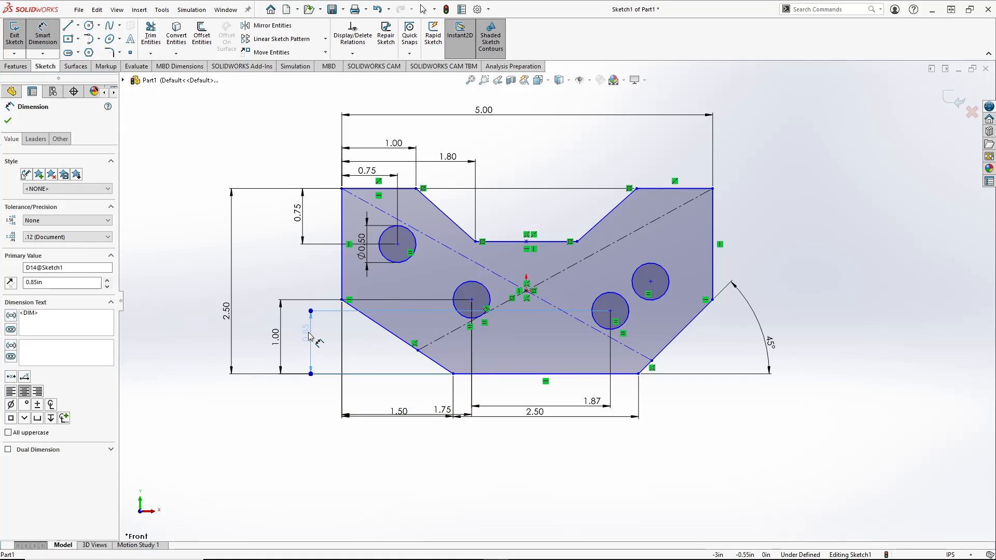
# Step: Following the reference drawing, dimension the upper-right circle's centre from the plate's right edge at 0.62 in
pyautogui.hotkey('alt', 'Tab')
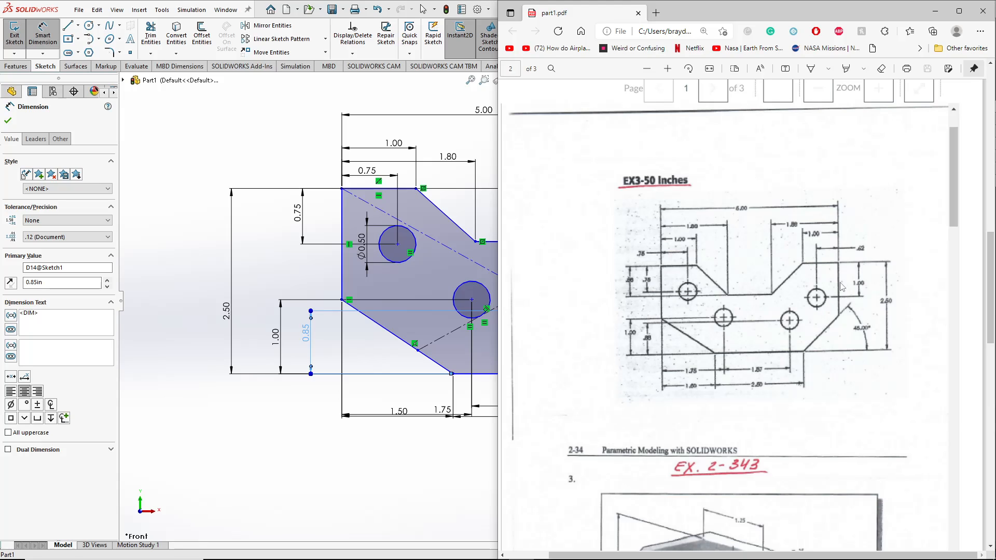
pyautogui.hotkey('alt', 'Tab')
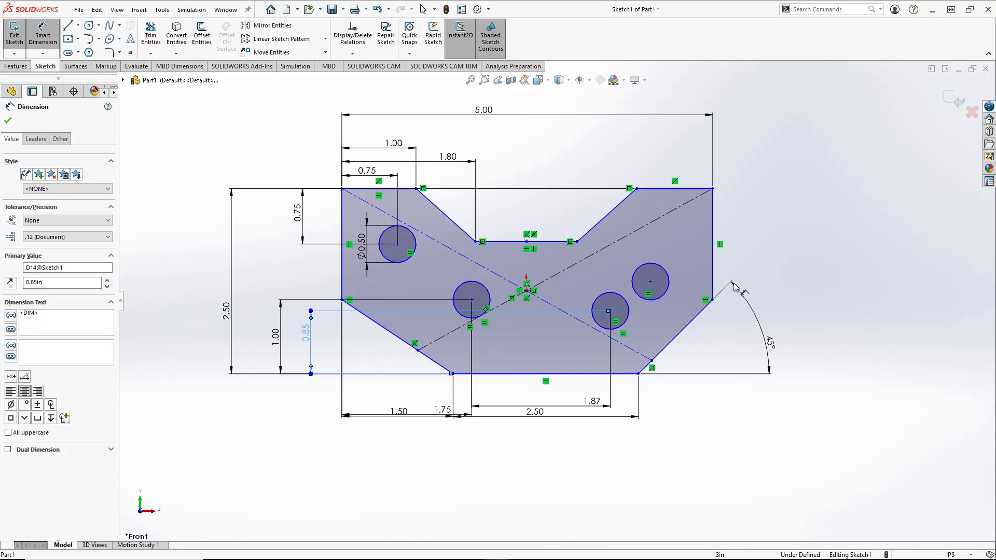
pyautogui.click(651, 283)
pyautogui.click(712, 233)
pyautogui.click(690, 154)
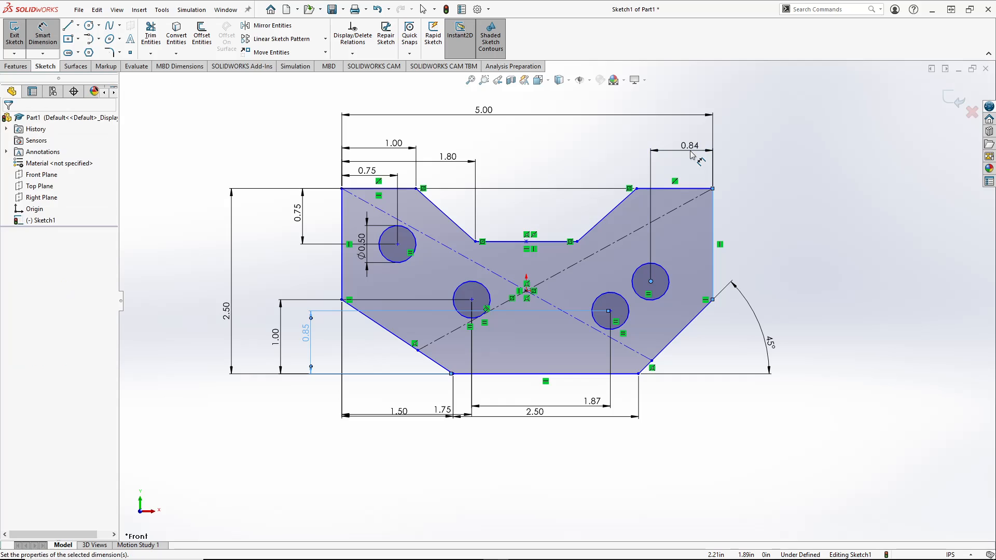
pyautogui.write('0.62')
pyautogui.press('Return')
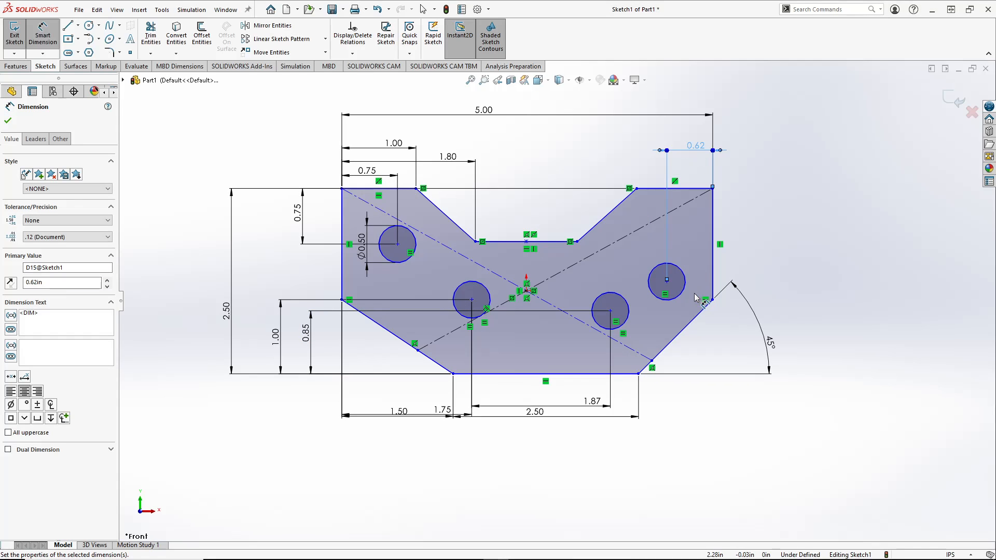
pyautogui.press('Escape')
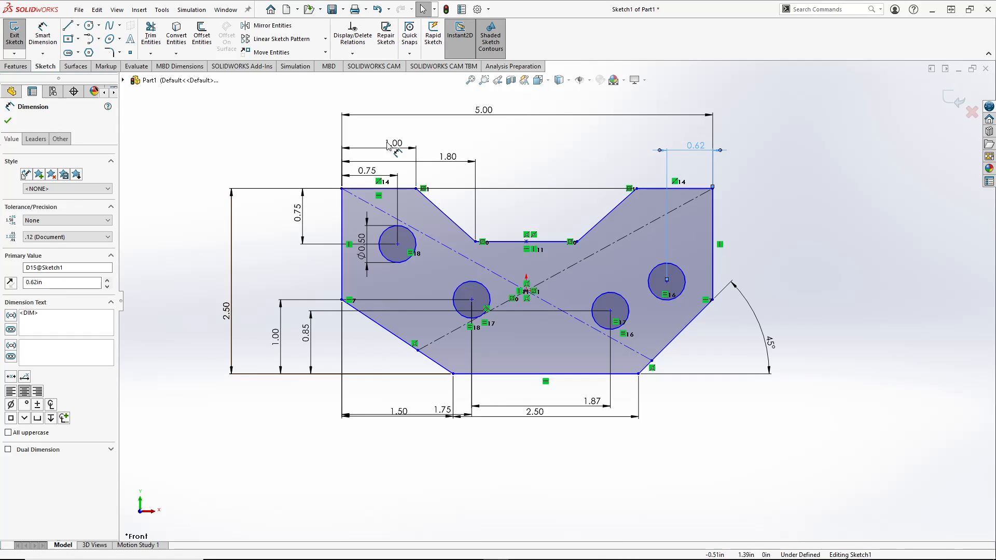
# Step: Dimension the upper-right circle's centre from the plate's top edge at 1 in
pyautogui.click(37, 32)
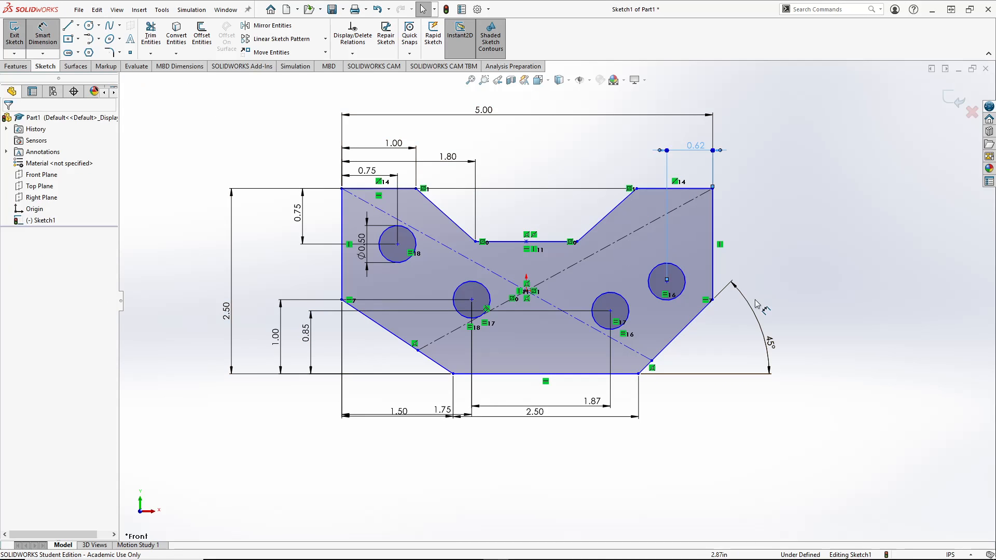
pyautogui.click(667, 282)
pyautogui.click(704, 189)
pyautogui.click(770, 217)
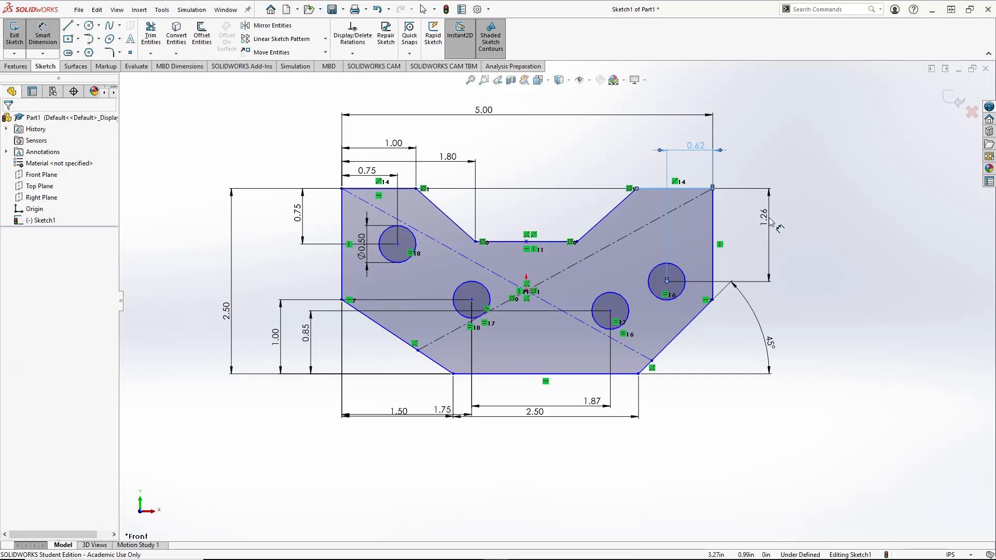
pyautogui.write('1')
pyautogui.press('Return')
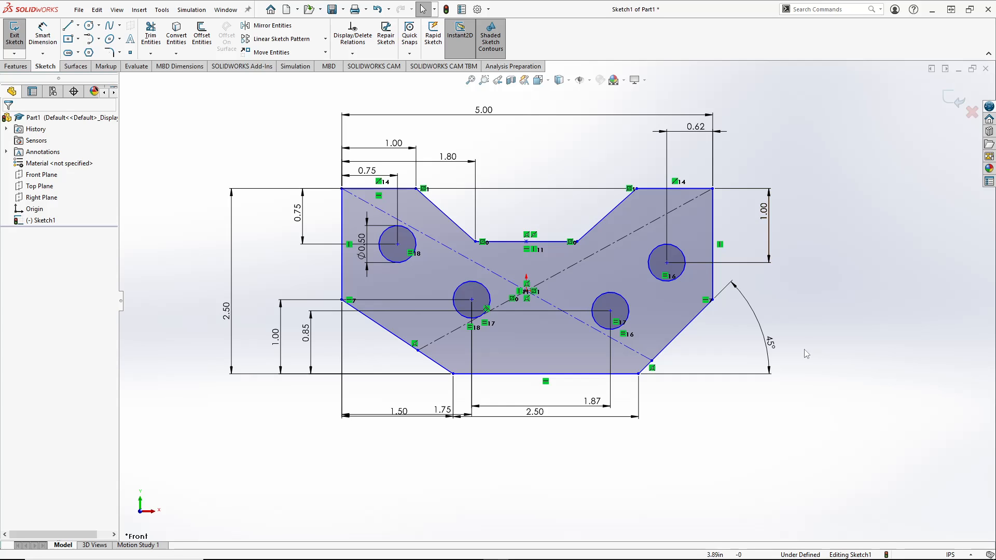
# Step: Compare the sketch with the reference drawing and apply Fully Define Sketch to all entities in the sketch
pyautogui.hotkey('alt', 'Tab')
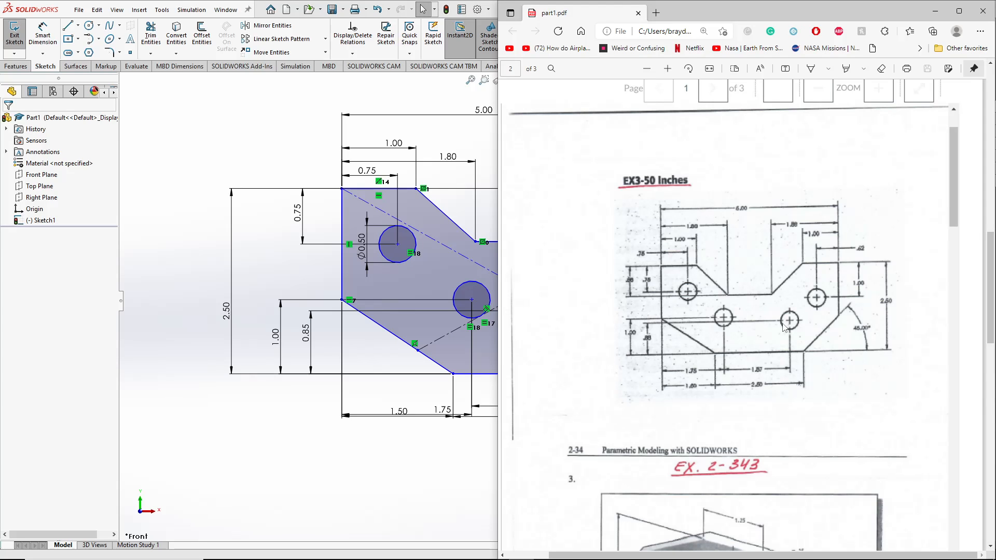
pyautogui.hotkey('alt', 'Tab')
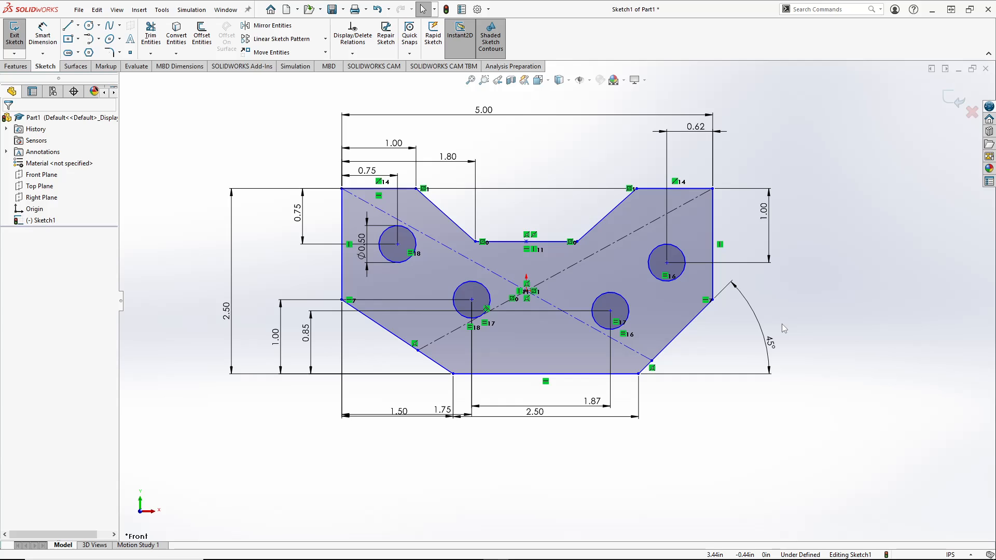
pyautogui.hotkey('alt', 'Tab')
pyautogui.hotkey('alt', 'Tab')
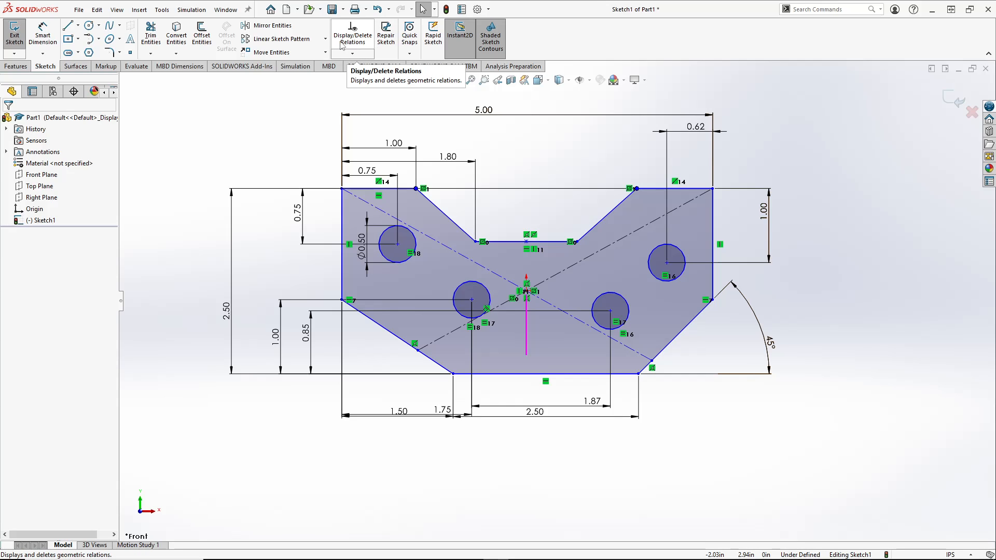
pyautogui.click(352, 54)
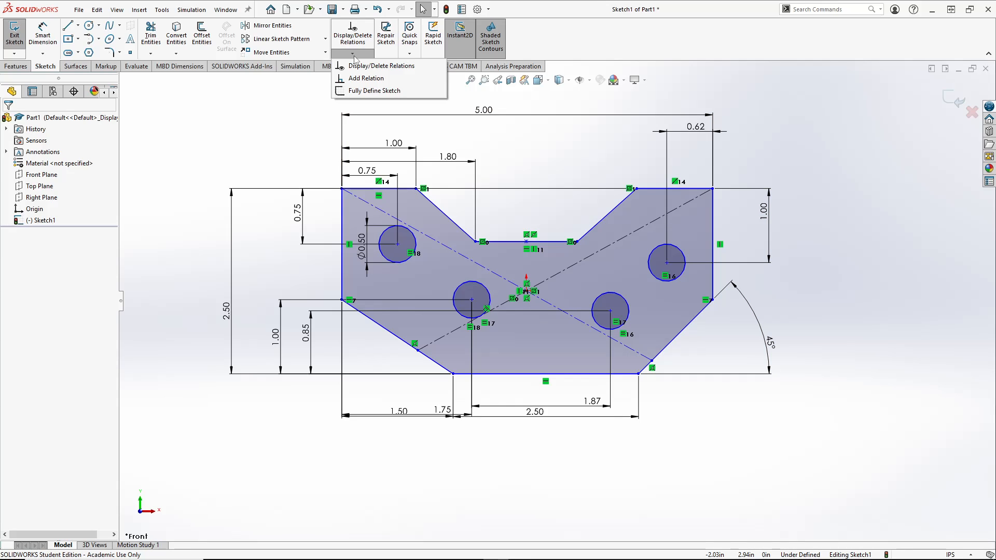
pyautogui.click(354, 92)
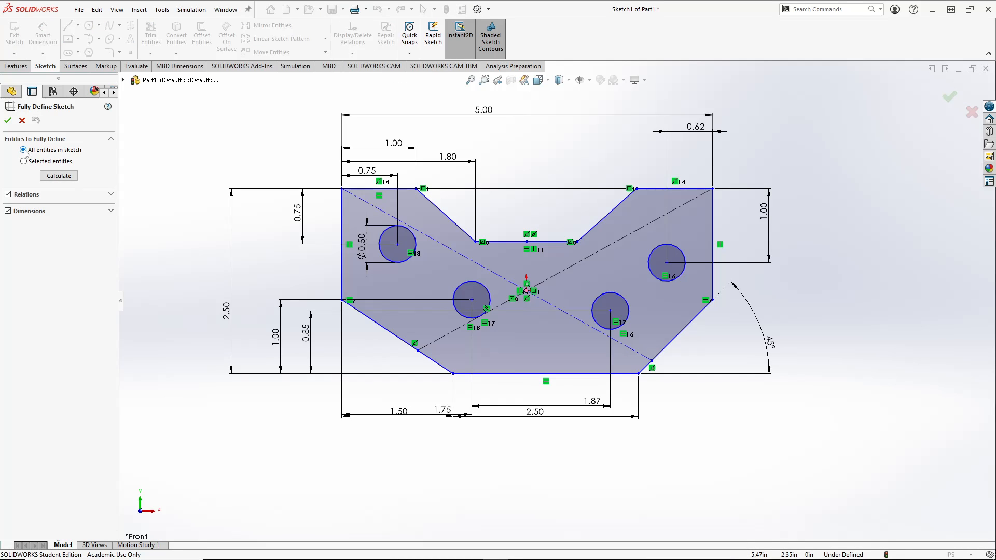
pyautogui.click(7, 121)
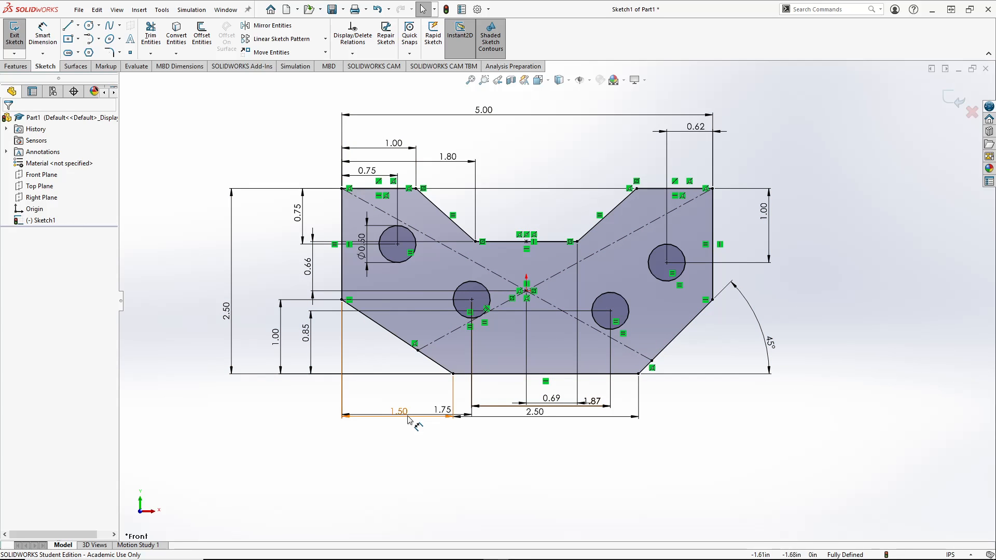
# Step: Space out the 1.50, 1.75 and 2.50 dimensions below the plate and move the 0.69 dimension inside it beside the origin
pyautogui.moveTo(410, 420); pyautogui.dragTo(444, 413)
pyautogui.moveTo(537, 418); pyautogui.dragTo(537, 462)
pyautogui.moveTo(551, 397); pyautogui.dragTo(545, 332)
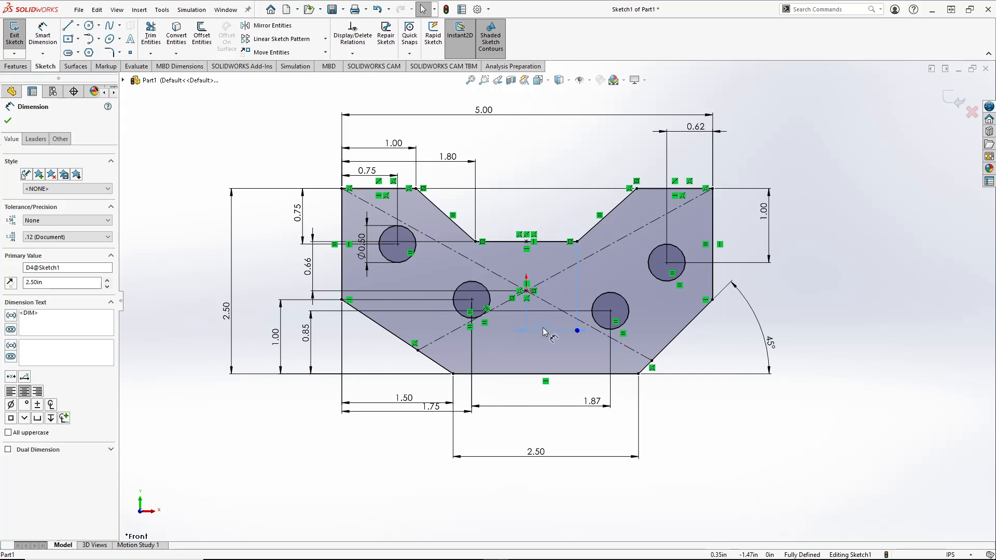
pyautogui.moveTo(540, 216); pyautogui.dragTo(556, 292)
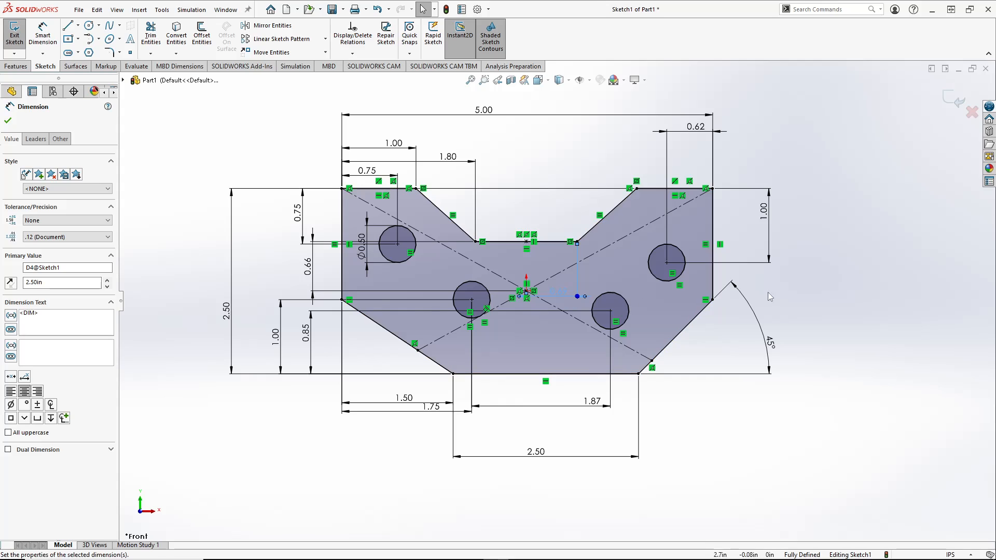
pyautogui.click(780, 292)
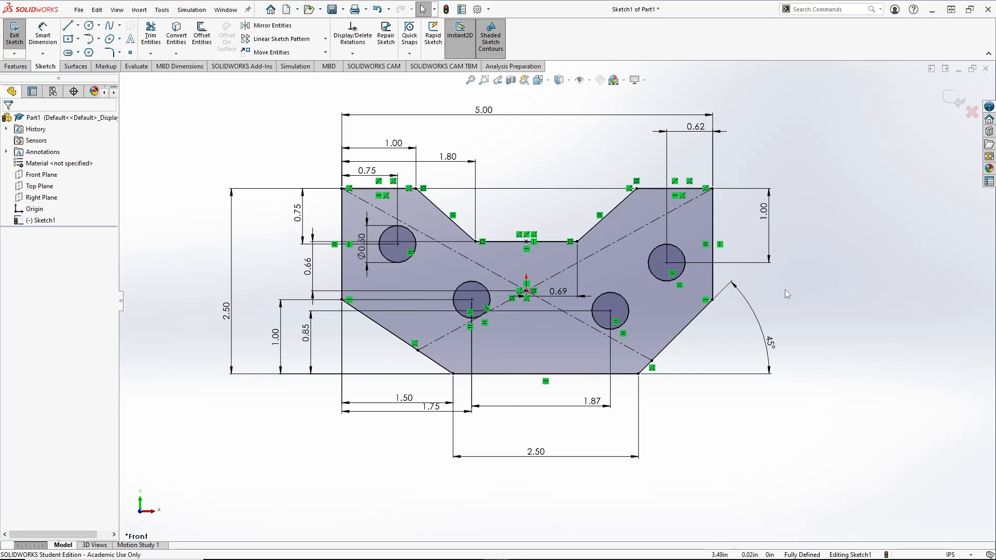
pyautogui.click(352, 53)
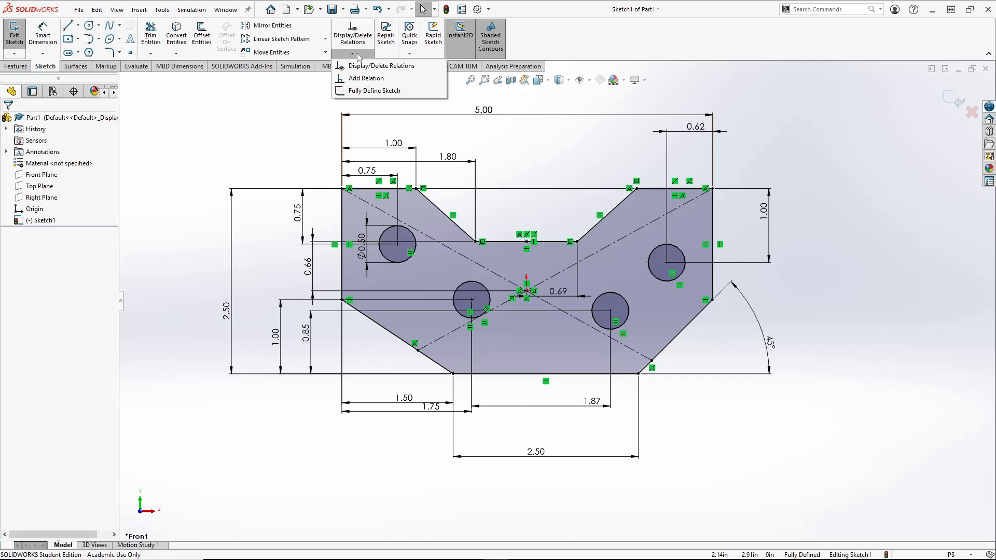
pyautogui.click(369, 91)
pyautogui.click(19, 121)
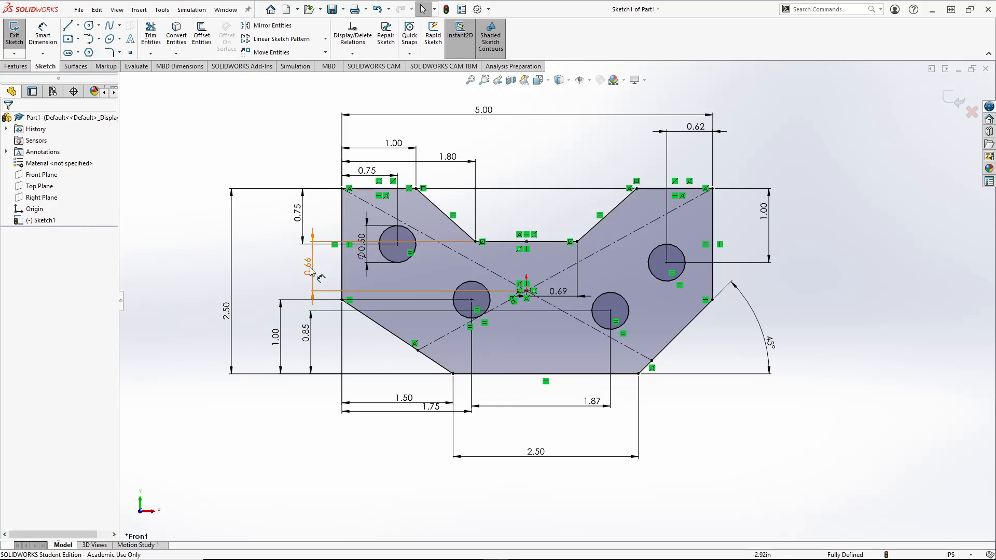
# Step: Align the 0.66 dimension beneath the vertical 0.75 dimension and rerun Fully Define Sketch on all entities
pyautogui.moveTo(310, 271); pyautogui.dragTo(300, 274)
pyautogui.click(354, 55)
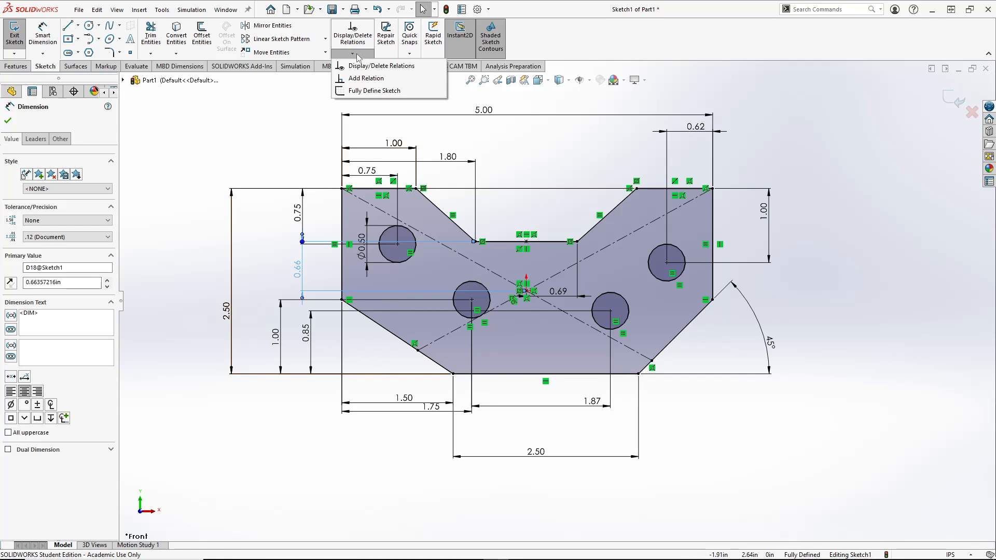
pyautogui.click(373, 90)
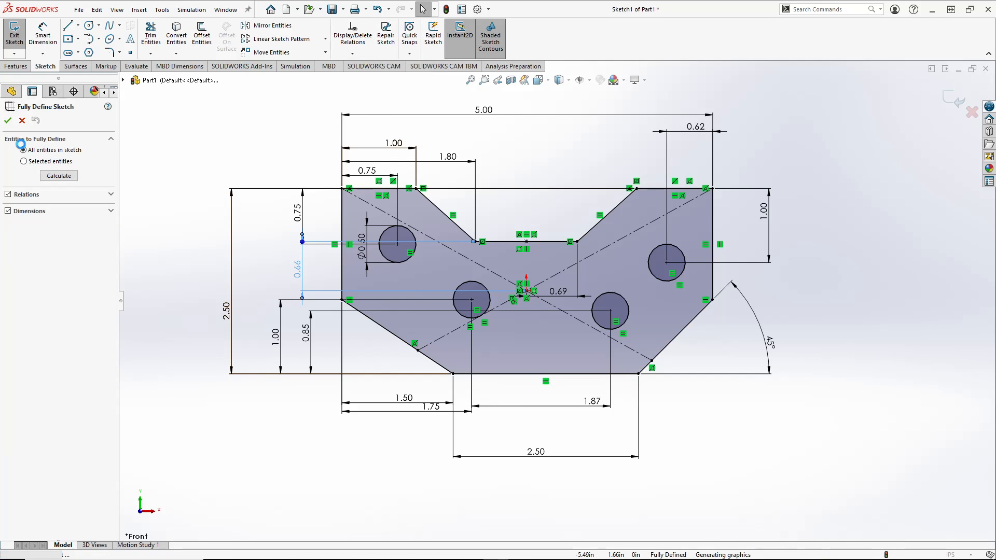
pyautogui.click(8, 121)
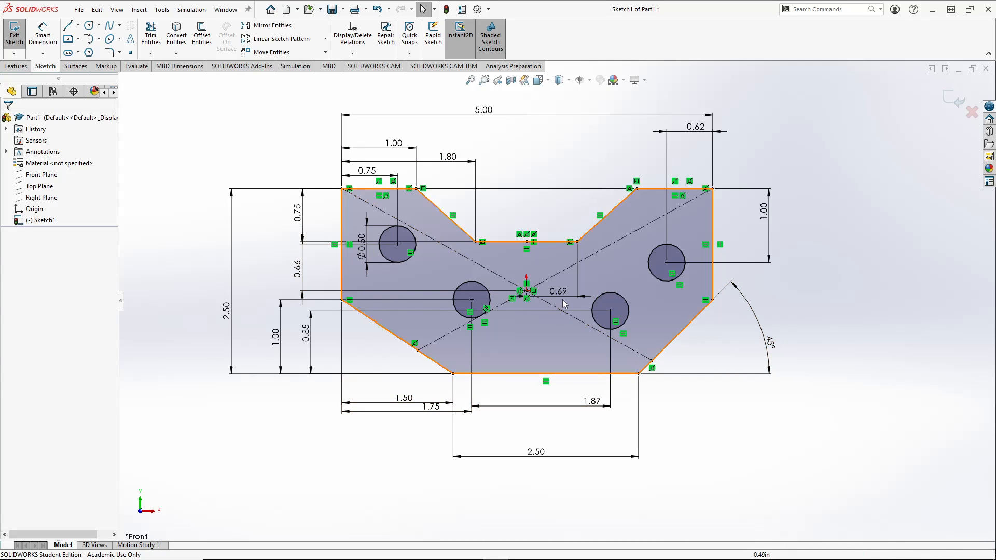
# Step: Move the 0.69 dimension just above the origin and lower the 1.75 dimension clear of the 1.50 dimension
pyautogui.moveTo(559, 291)
pyautogui.mouseDown()
pyautogui.moveTo(536, 216)
pyautogui.moveTo(560, 238)
pyautogui.moveTo(575, 288)
pyautogui.moveTo(542, 244)
pyautogui.moveTo(552, 204)
pyautogui.moveTo(553, 274)
pyautogui.mouseUp()
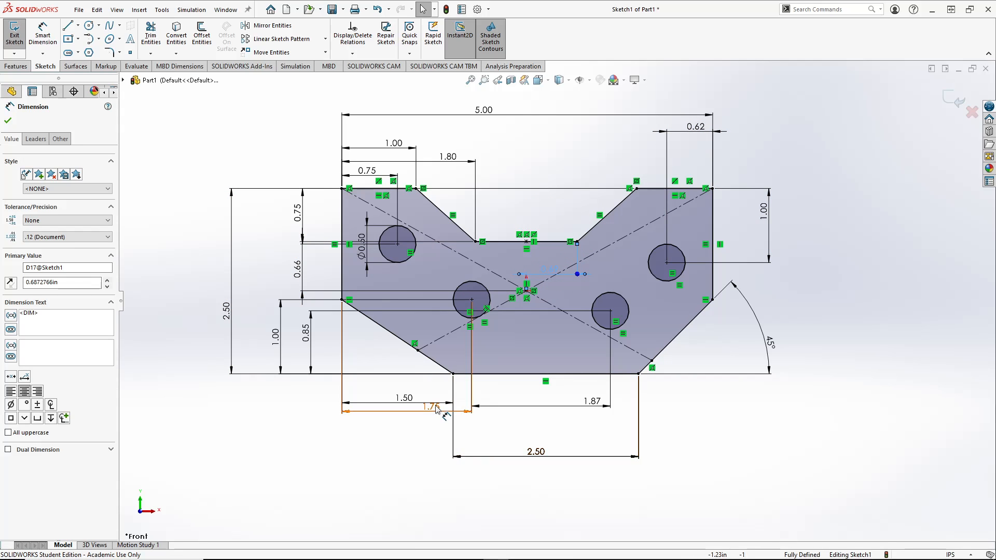
pyautogui.moveTo(431, 406); pyautogui.dragTo(430, 426)
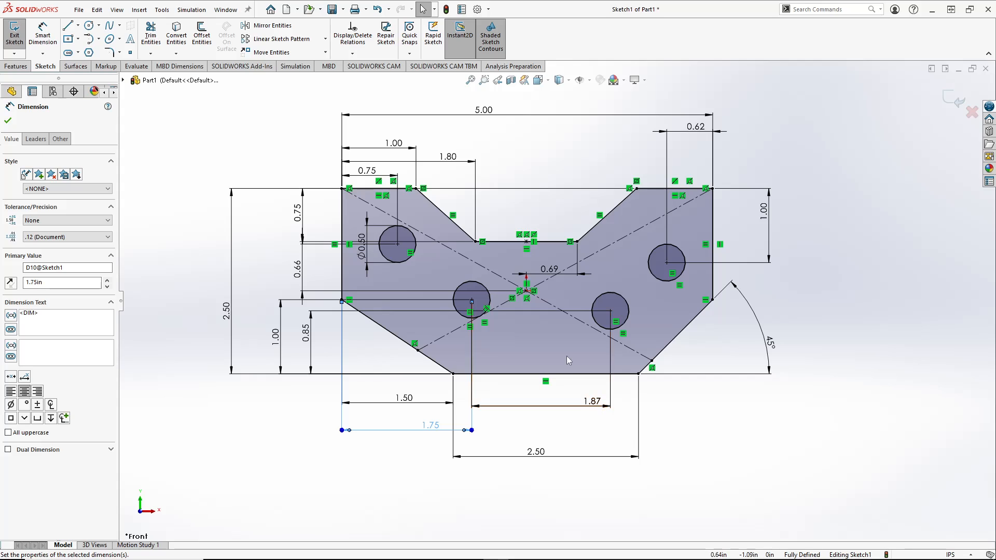
pyautogui.click(534, 205)
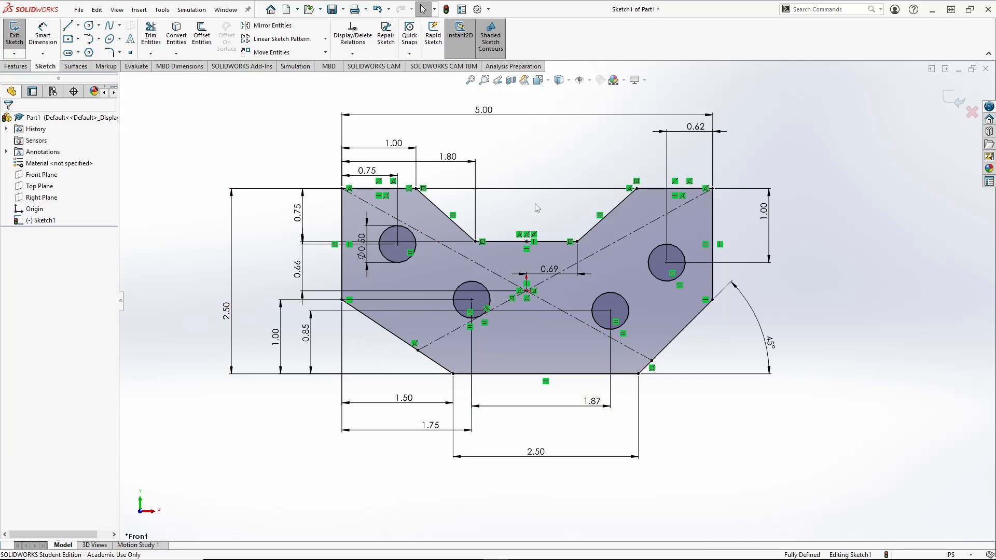
# Step: Exit the sketch and extrude the plate profile with its four holes to a blind depth of about 1.84 in
pyautogui.click(16, 38)
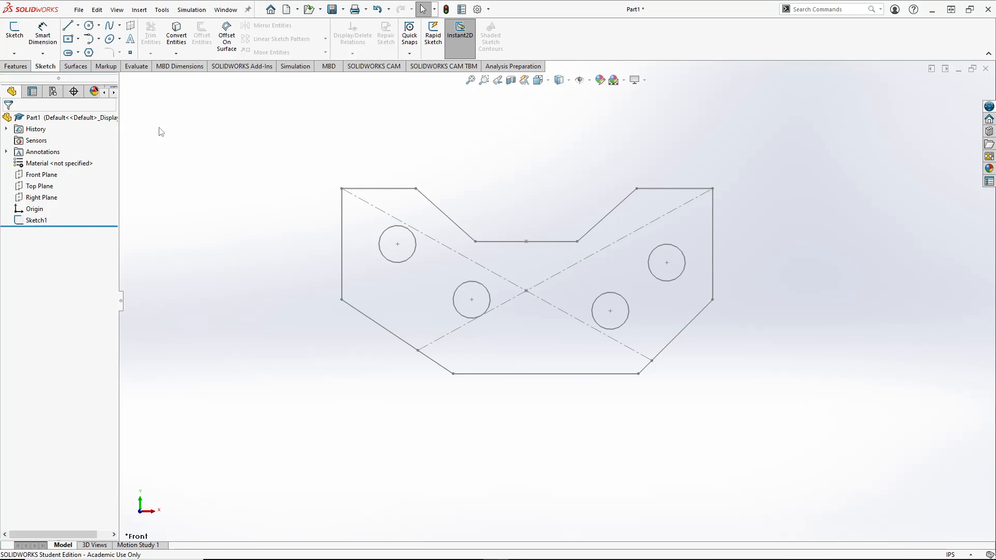
pyautogui.click(16, 66)
pyautogui.click(23, 42)
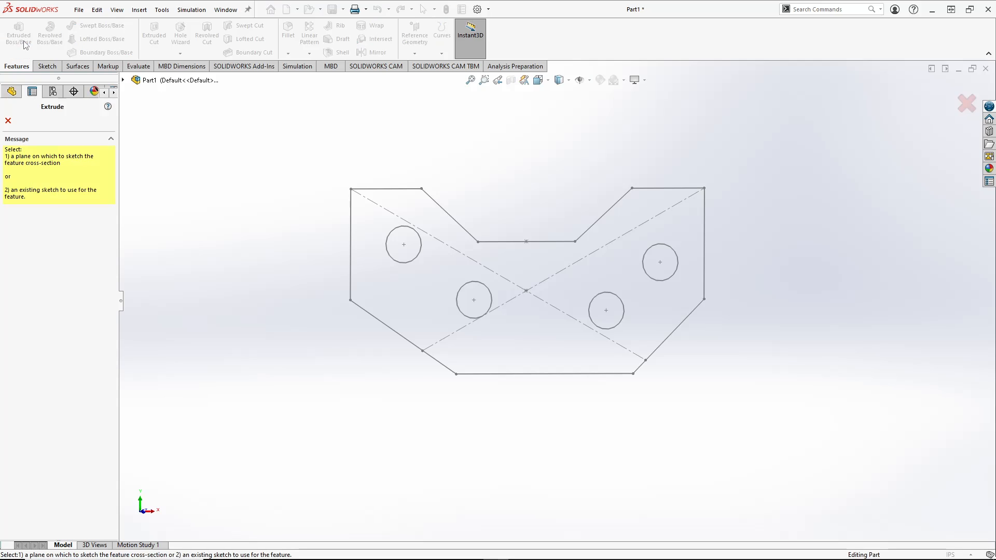
pyautogui.click(11, 91)
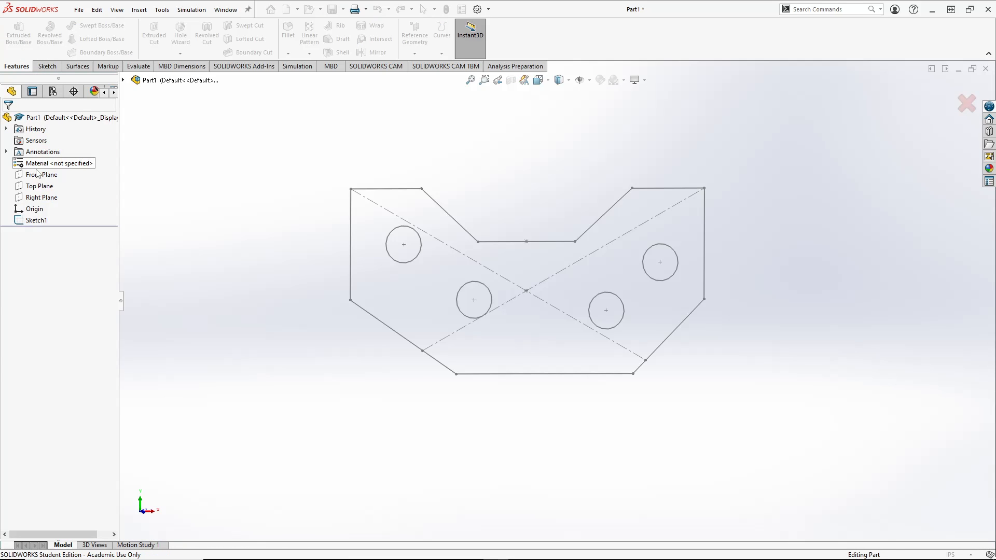
pyautogui.click(42, 221)
pyautogui.click(19, 32)
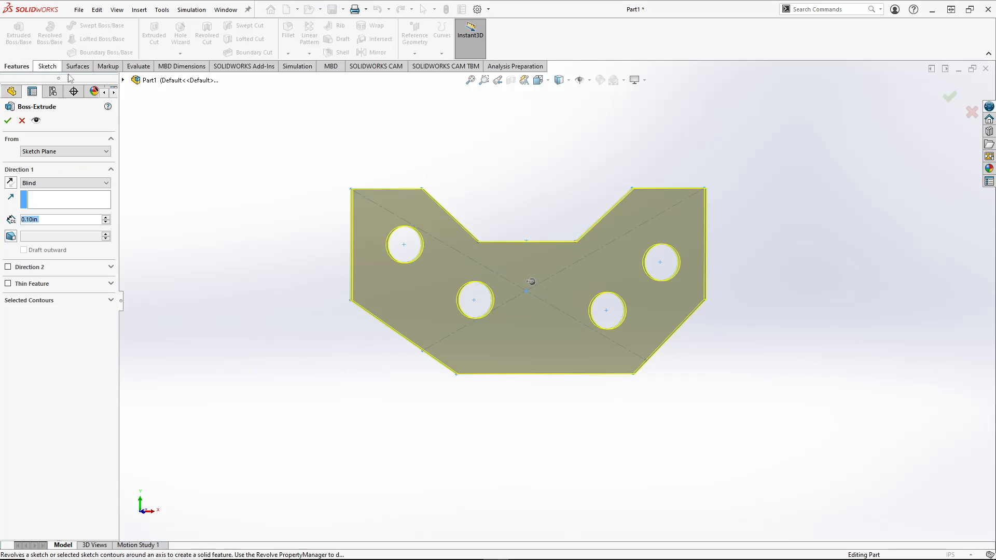
pyautogui.moveTo(491, 330); pyautogui.dragTo(534, 353, button='middle')
pyautogui.moveTo(534, 287); pyautogui.dragTo(606, 293)
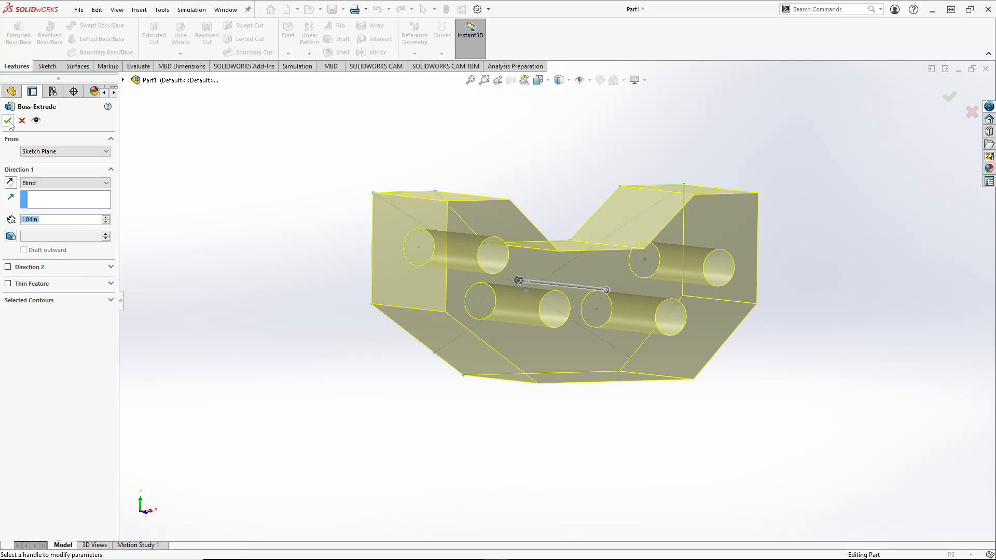
pyautogui.click(8, 120)
# Step: Examine the extruded plate's faces, notch and holes from several angles
pyautogui.moveTo(768, 394); pyautogui.dragTo(706, 189, button='middle')
pyautogui.moveTo(697, 371); pyautogui.dragTo(633, 324, button='middle')
pyautogui.scroll(10, 768, 371)
pyautogui.press('space')
pyautogui.click(536, 304)
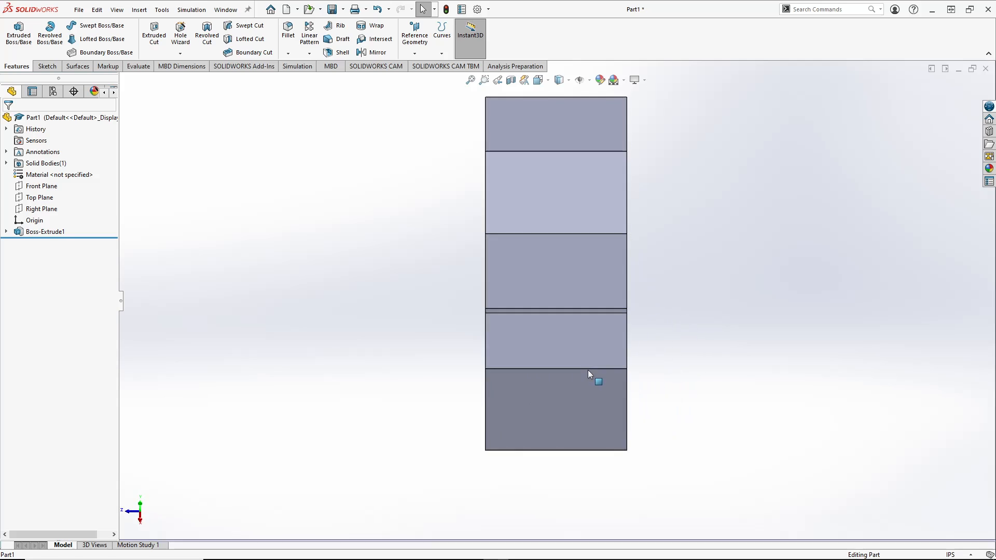
pyautogui.moveTo(588, 374); pyautogui.dragTo(676, 450, button='middle')
pyautogui.scroll(4, 712, 369)
pyautogui.scroll(-5, 712, 369)
pyautogui.scroll(5, 675, 450)
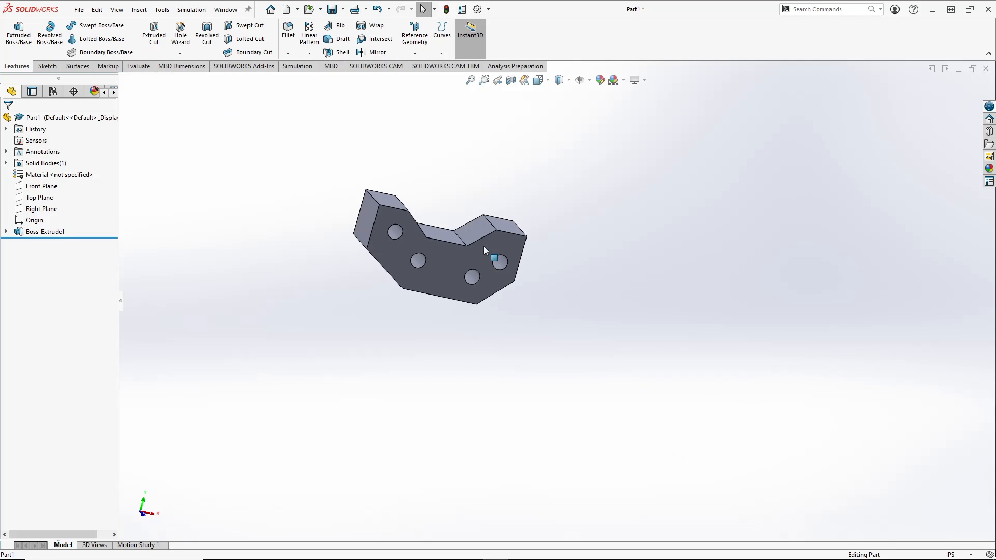
pyautogui.scroll(-2, 483, 246)
pyautogui.moveTo(511, 257); pyautogui.dragTo(475, 218, button='middle')
pyautogui.moveTo(518, 546)
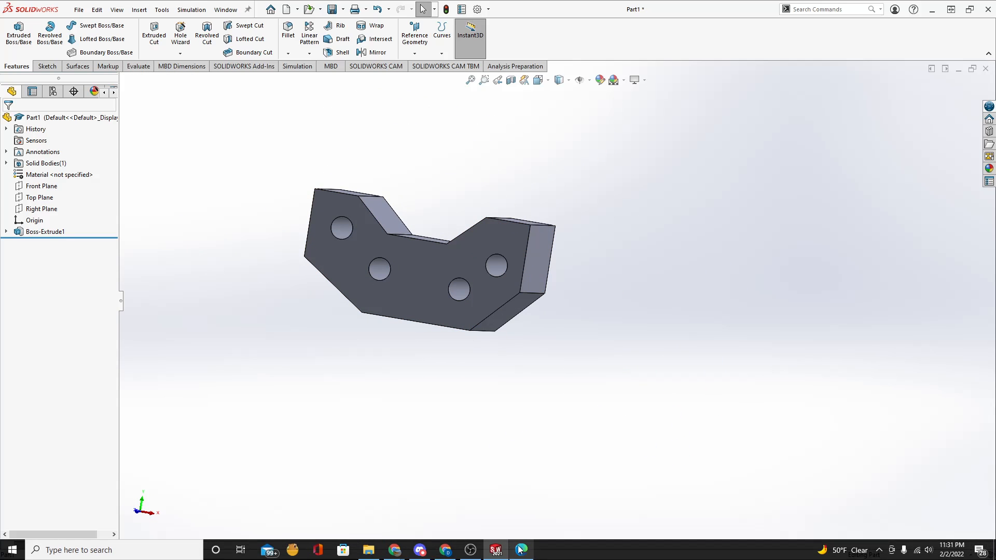